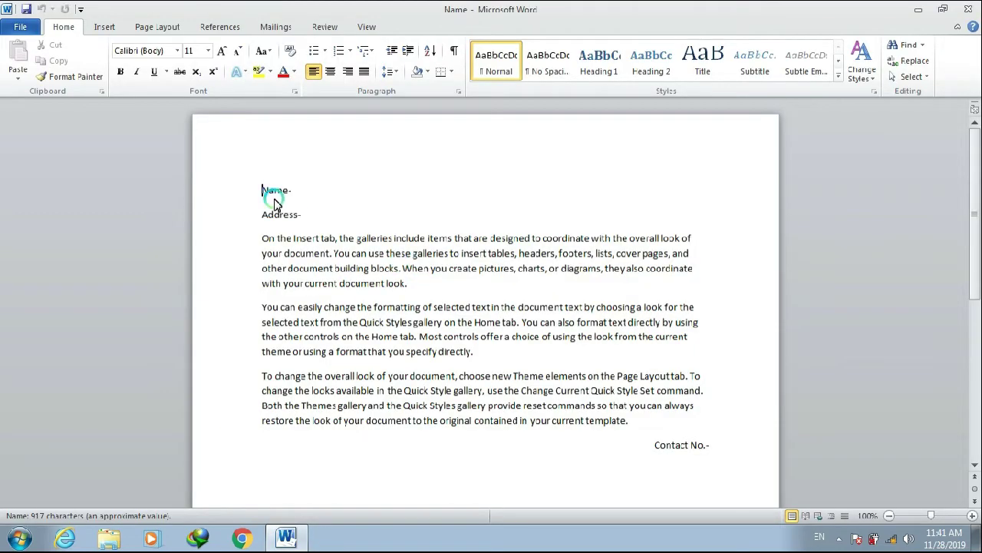
Check the right-aligned Contact No.- line, then put the cursor back after 'Name-'.
left_click(719, 441)
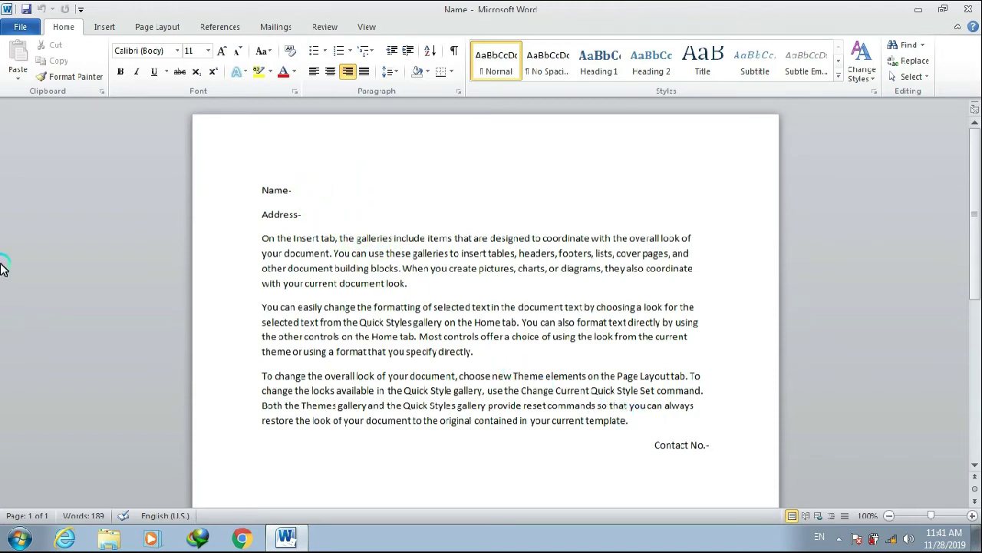
left_click(323, 190)
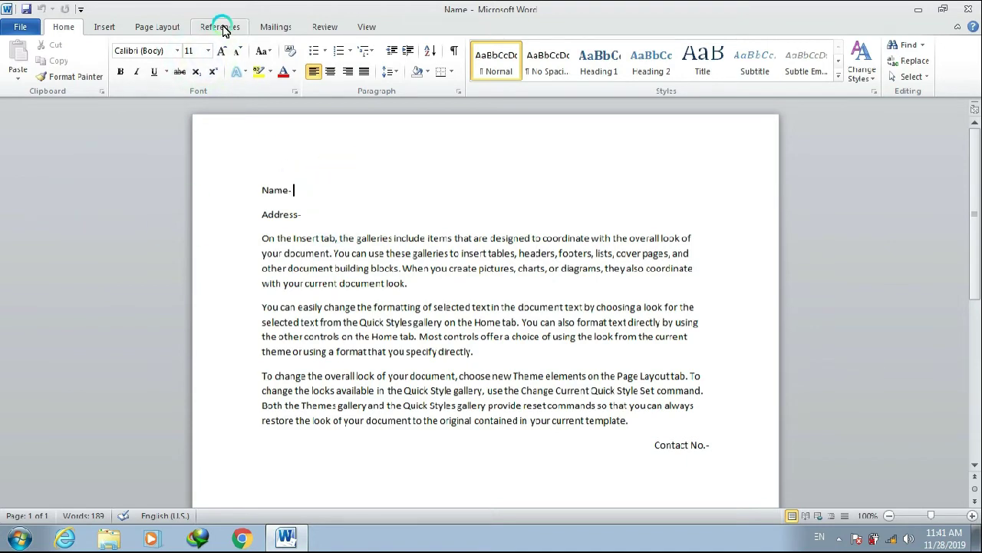
Start a mail merge from the Mailings tab and choose Type New List for recipients.
left_click(274, 28)
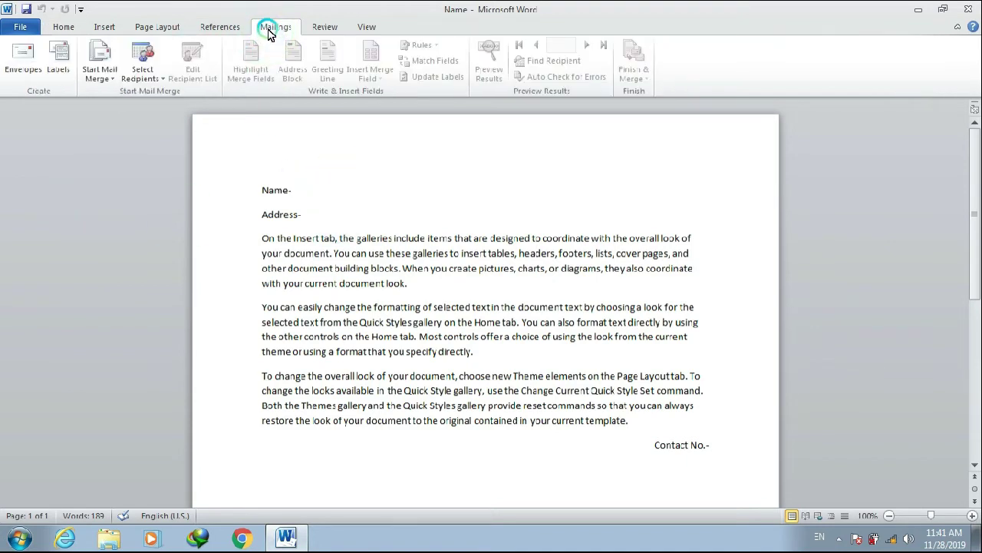
left_click(100, 73)
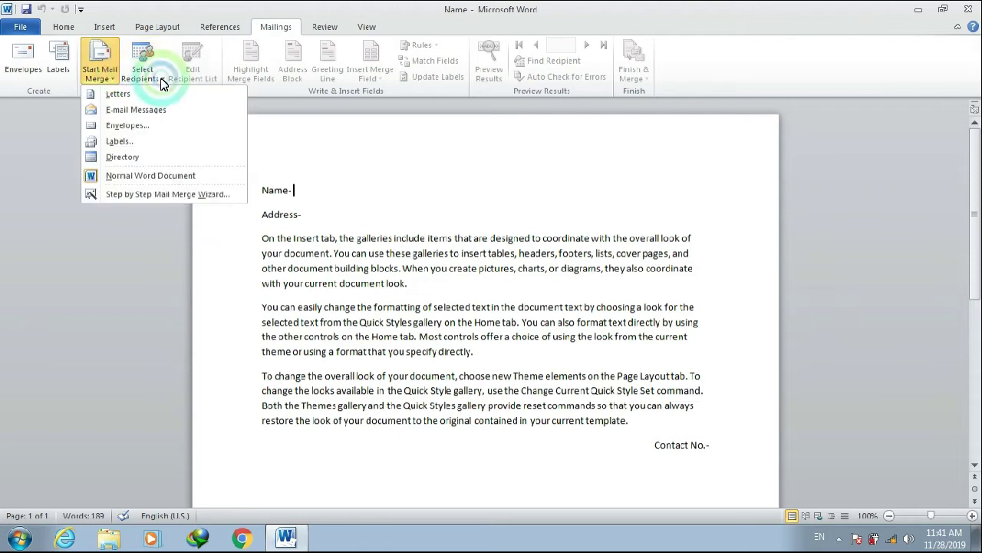
left_click(157, 81)
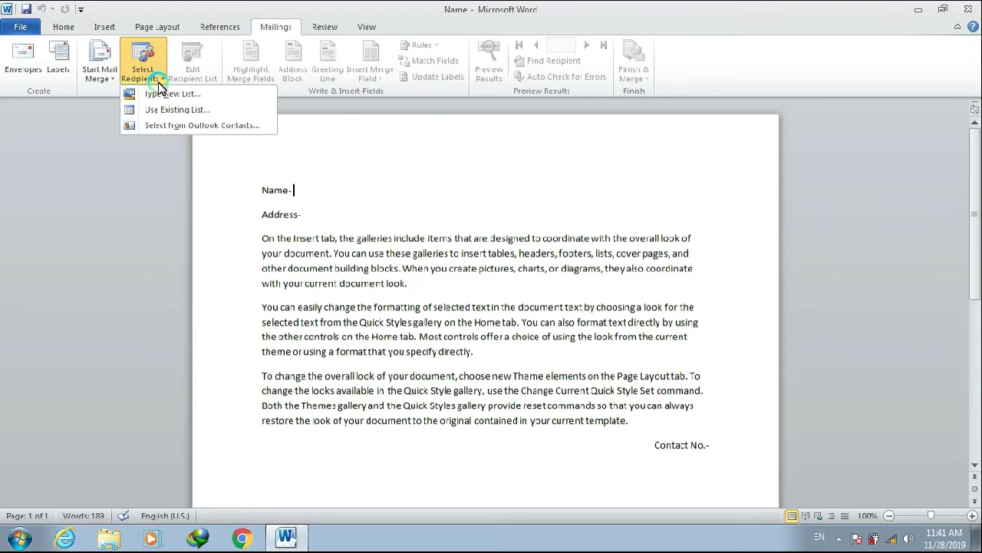
left_click(168, 96)
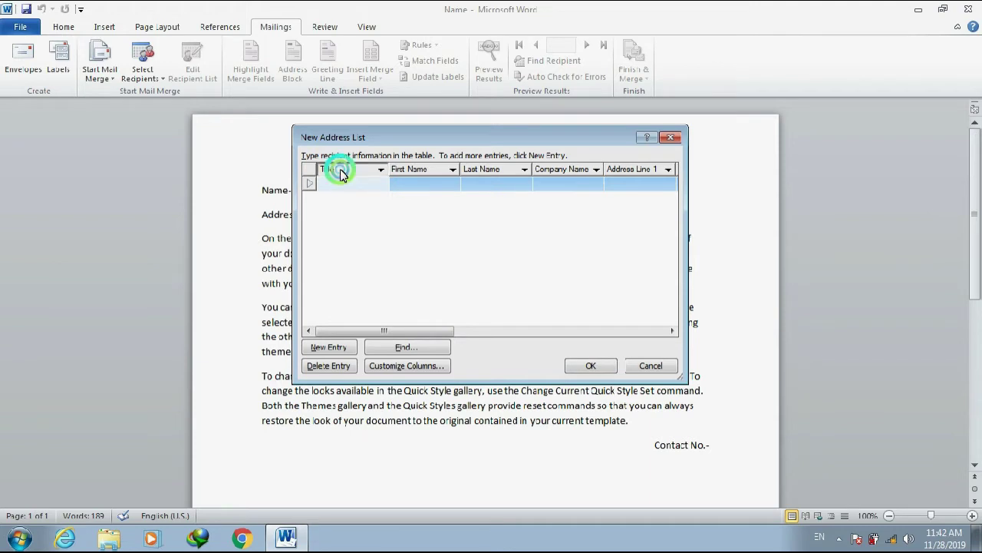
Scroll the New Address List columns and open Customize Columns to edit the field names.
left_click(413, 178)
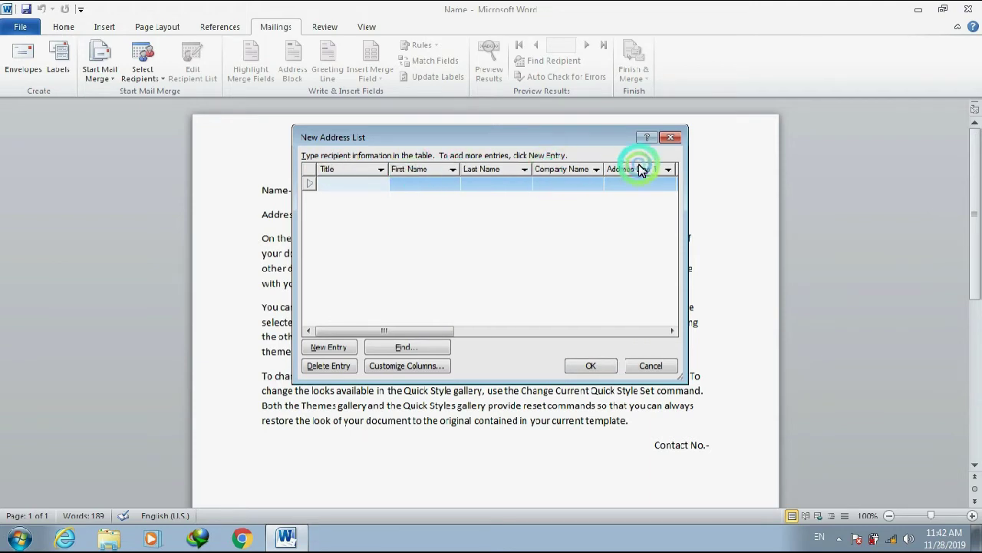
mouse_move(451, 330)
left_mouse_down()
mouse_move(664, 335)
mouse_move(686, 325)
left_mouse_up()
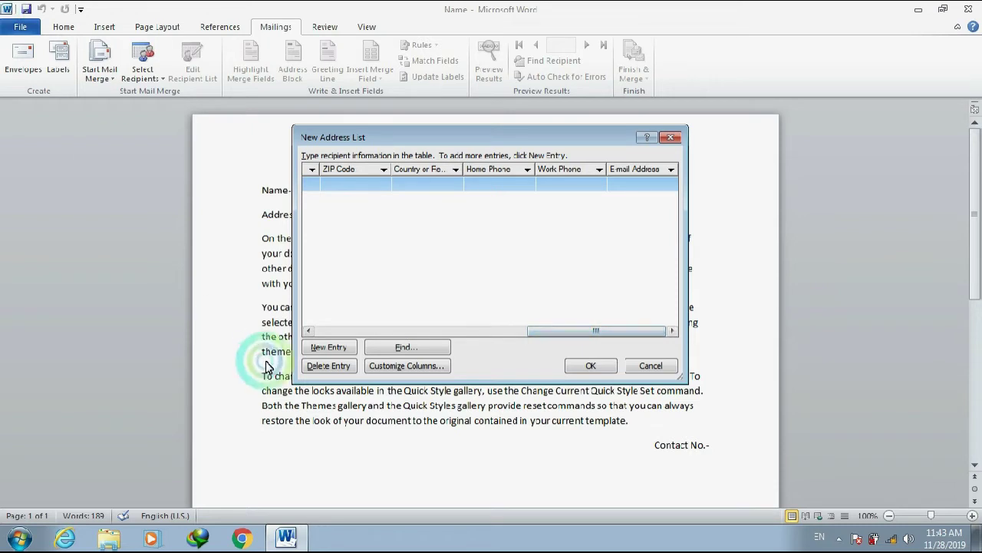
left_click(398, 367)
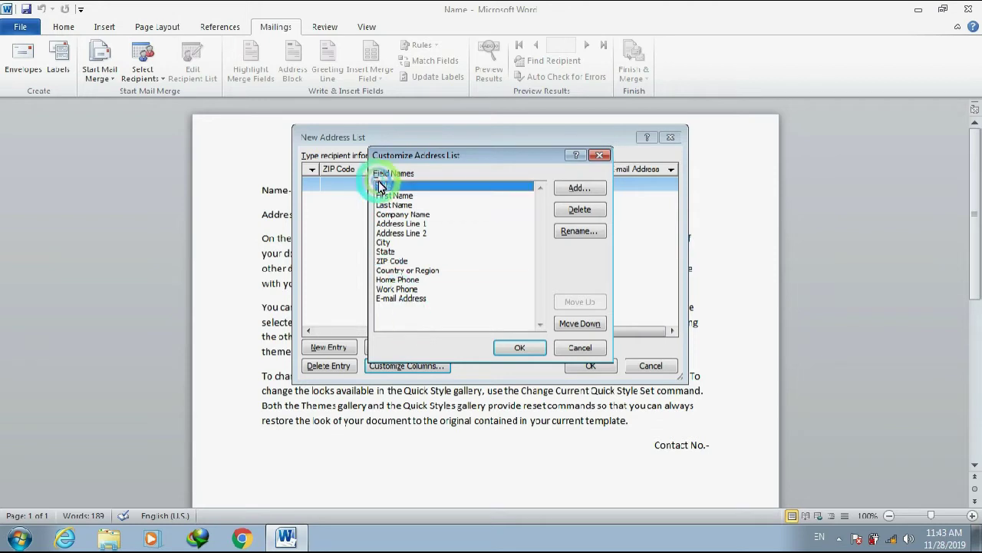
Delete the Title, First Name, Last Name, Company Name, Address Line 1–2, City and State fields.
left_click(574, 212)
left_click(464, 304)
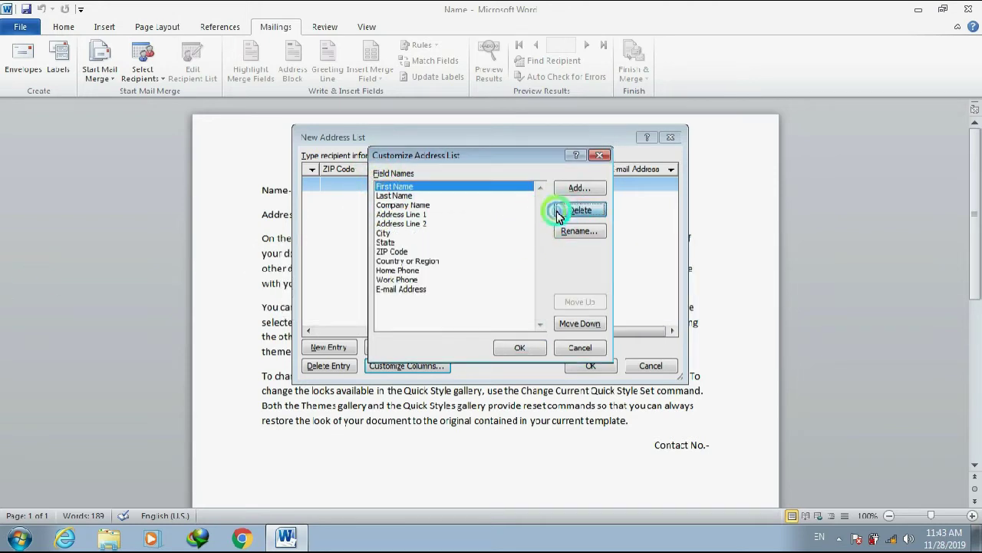
left_click(571, 209)
left_click(464, 304)
left_click(553, 215)
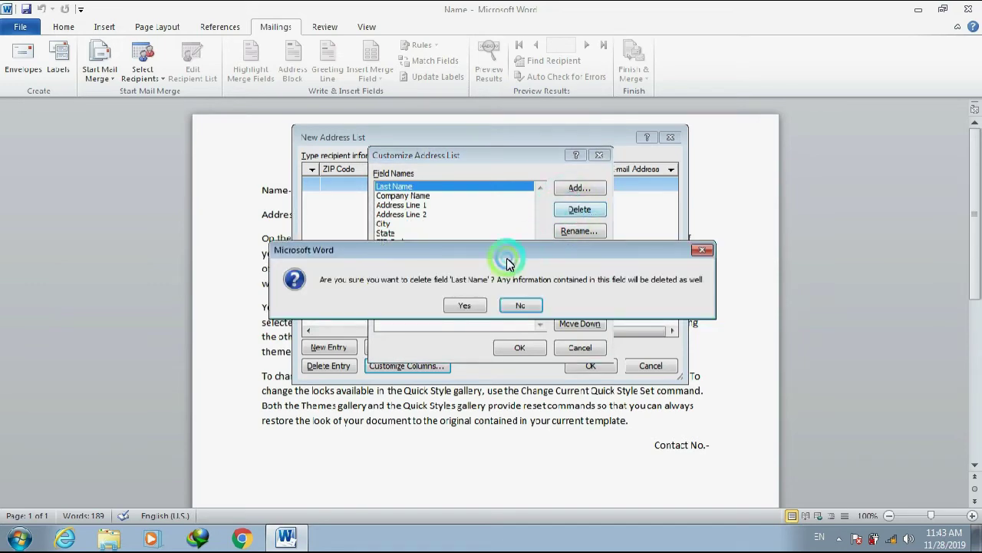
left_click(464, 303)
left_click(574, 212)
left_click(465, 305)
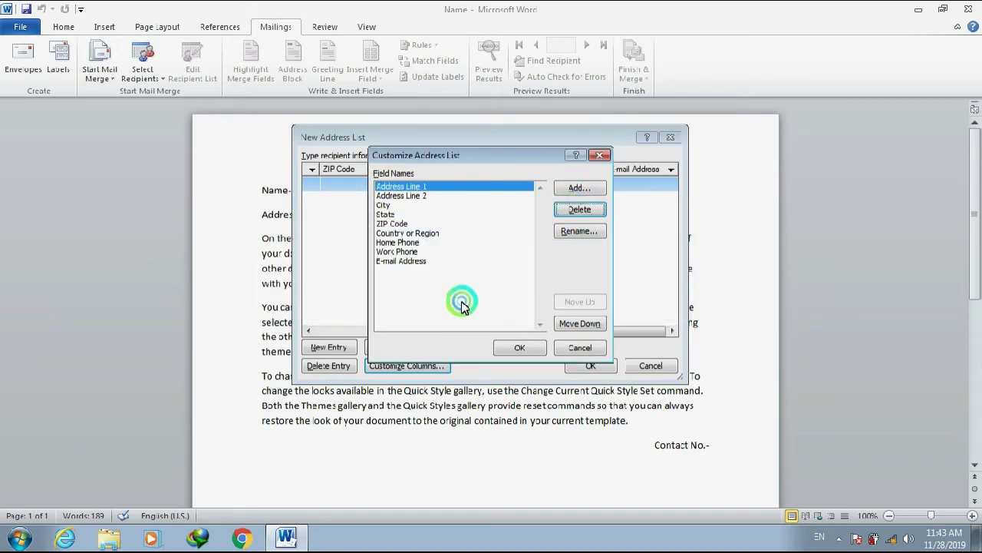
left_click(577, 209)
left_click(464, 305)
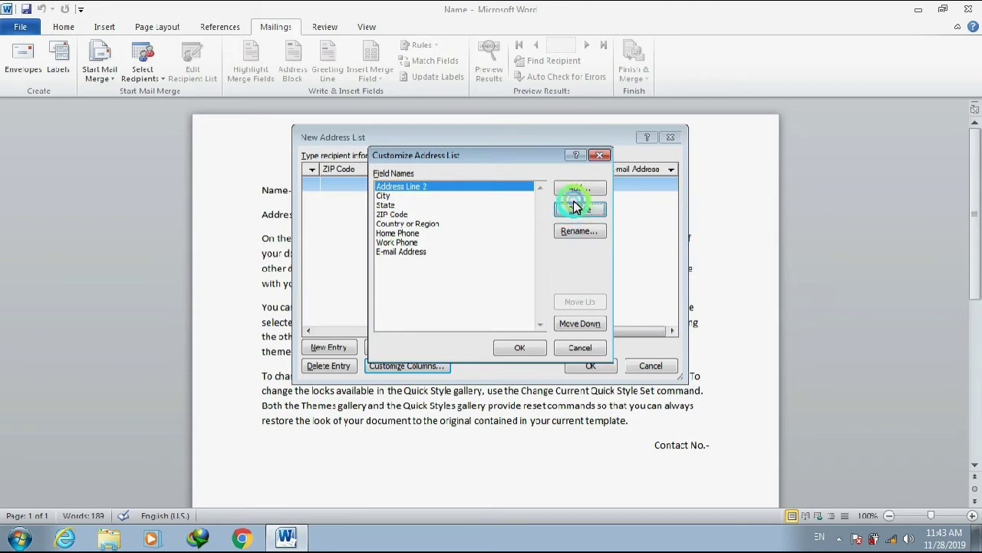
left_click(577, 208)
left_click(464, 304)
left_click(579, 208)
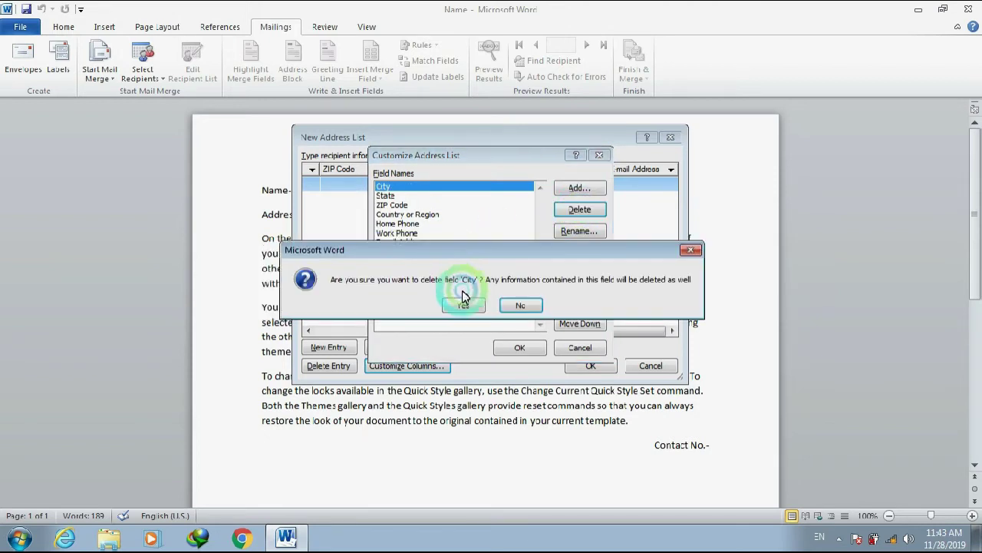
left_click(464, 305)
left_click(579, 208)
left_click(464, 304)
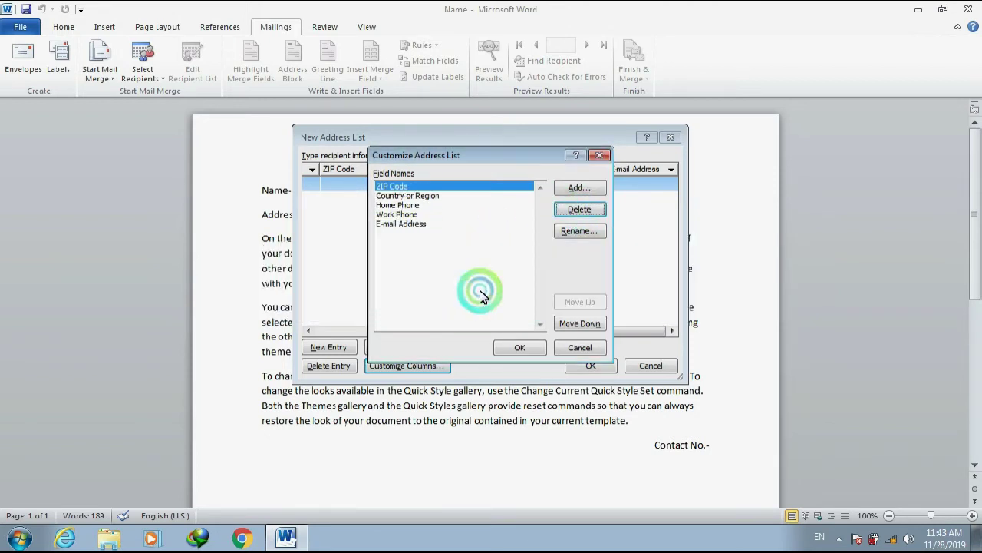
Delete the remaining ZIP Code, Country or Region, Home Phone, Work Phone and E-mail Address fields.
key("Return")
key("y")
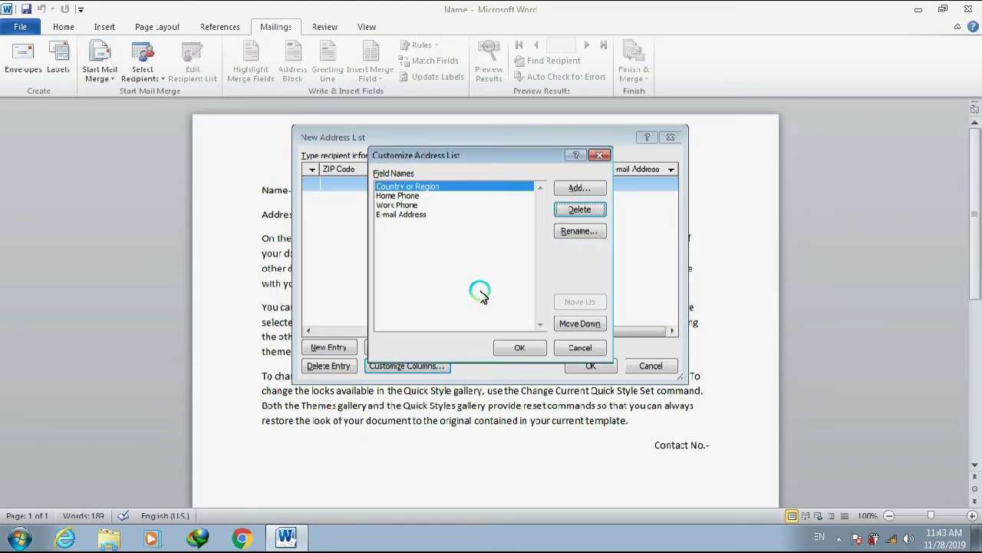
key("Return")
key("y")
key("Return")
key("y")
key("Return")
key("y")
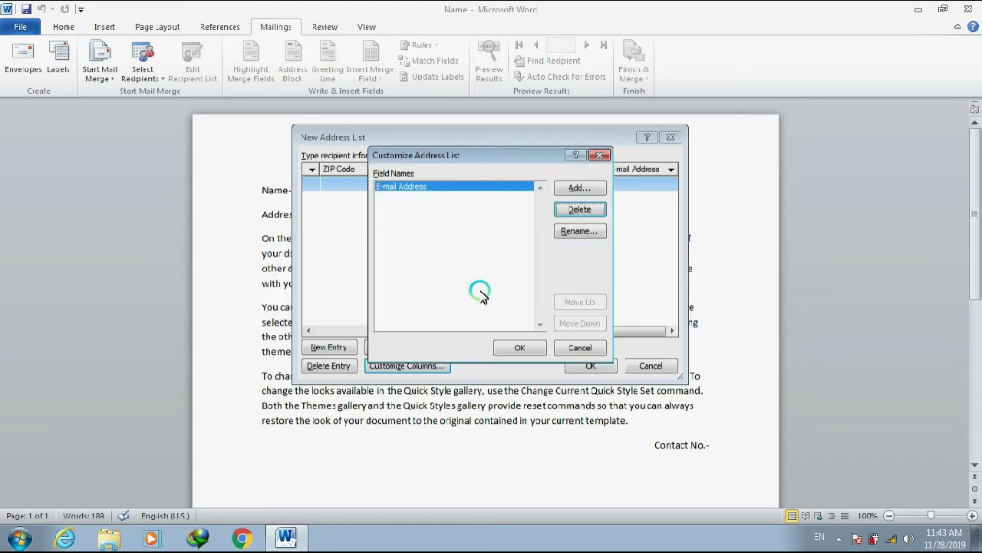
key("Return")
key("y")
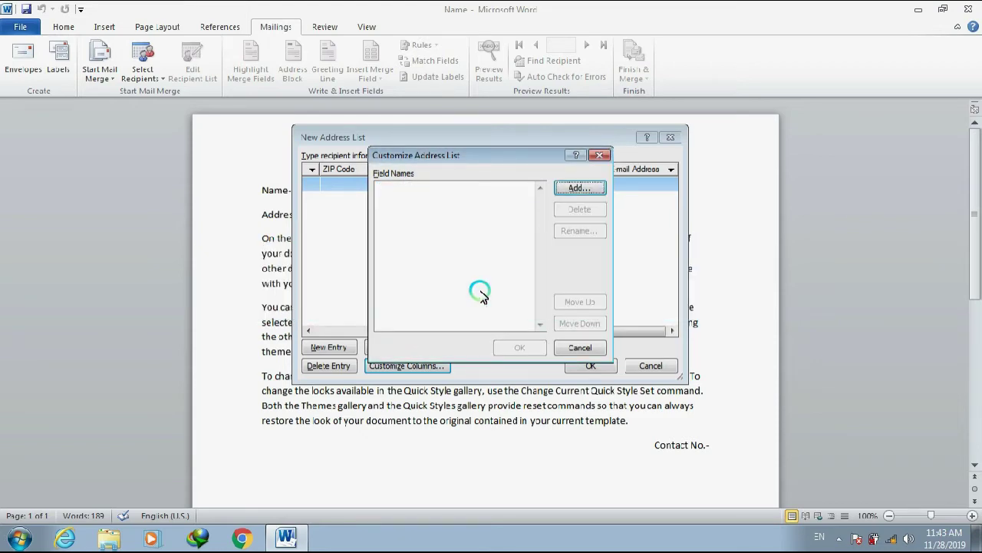
Add the Name and address fields to the recipient list.
key("Return")
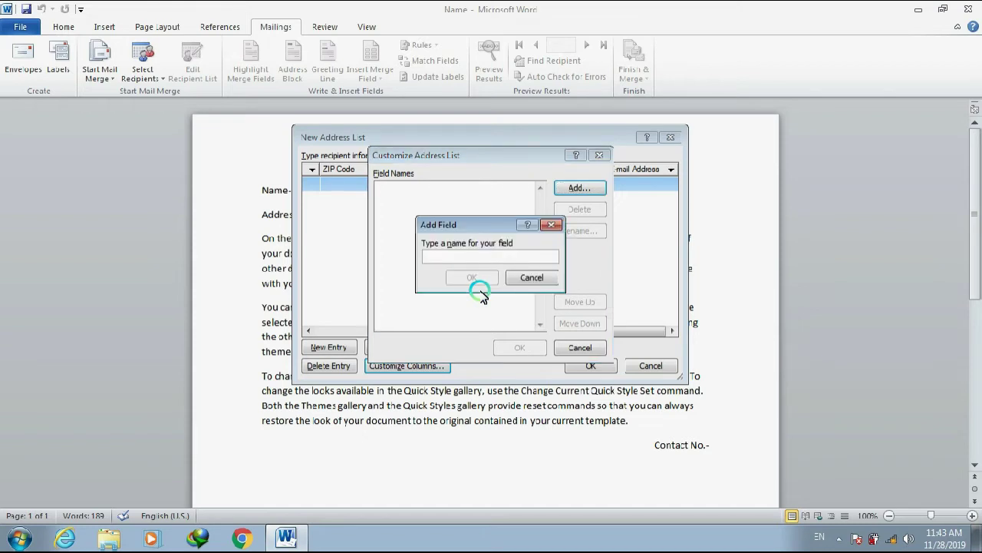
type("Name")
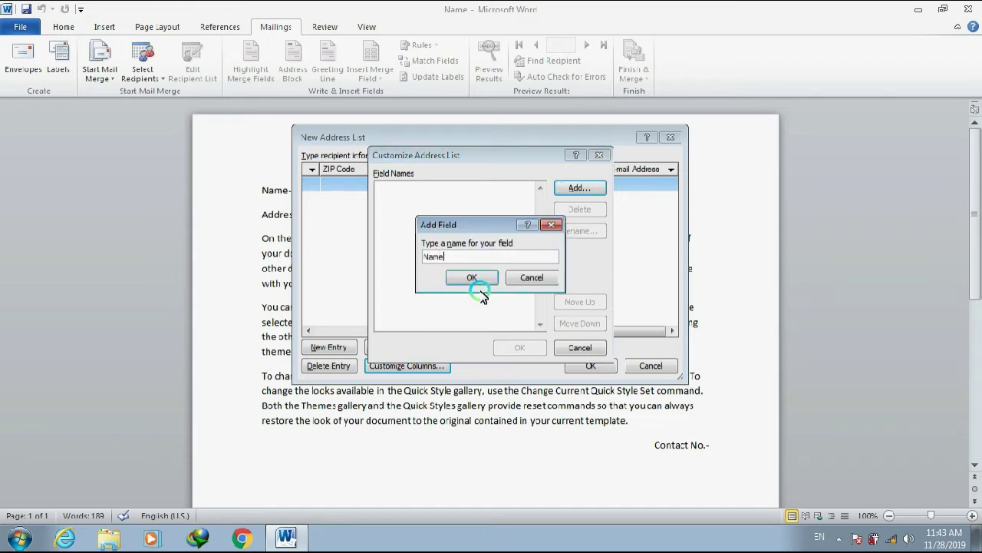
key("Return")
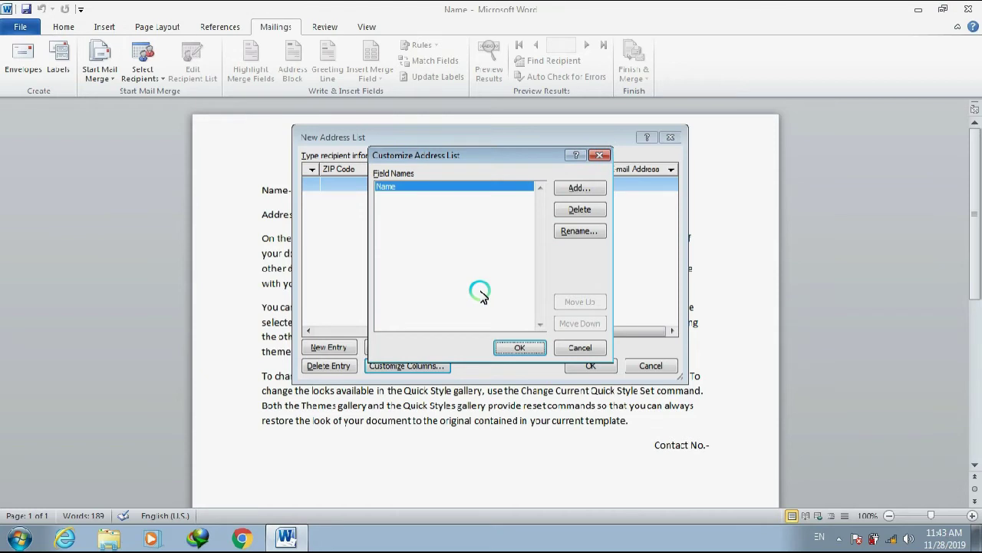
key("alt+a")
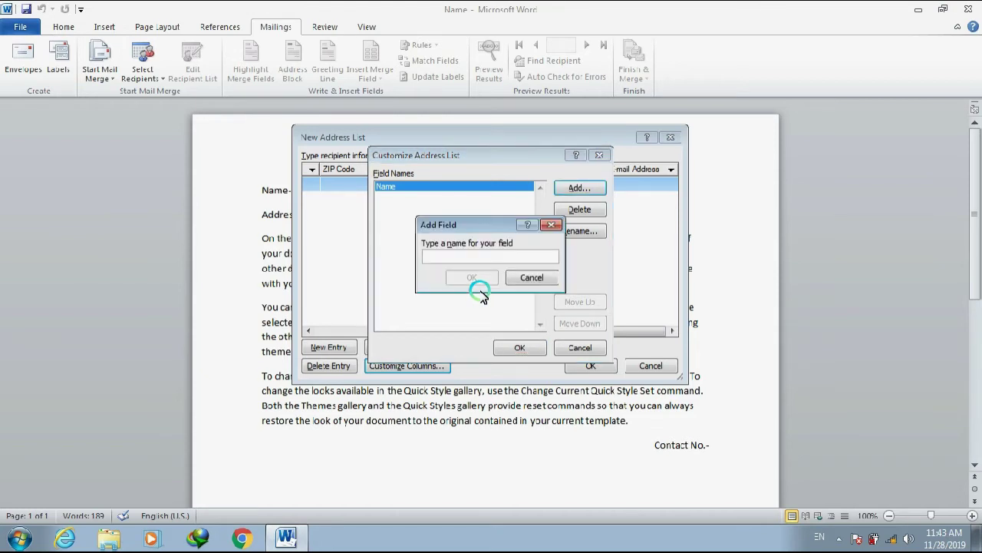
type("adc")
type("re")
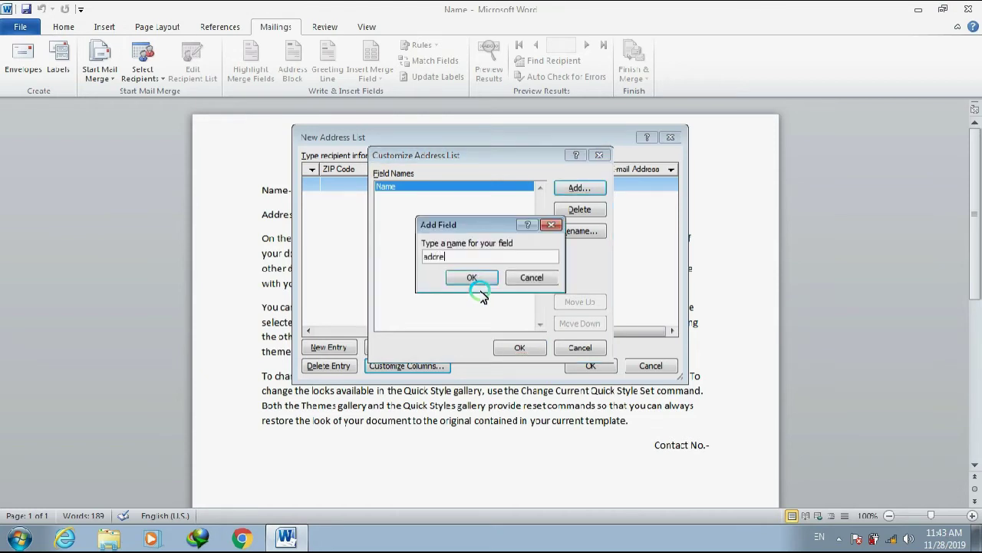
type("ss")
key("Return")
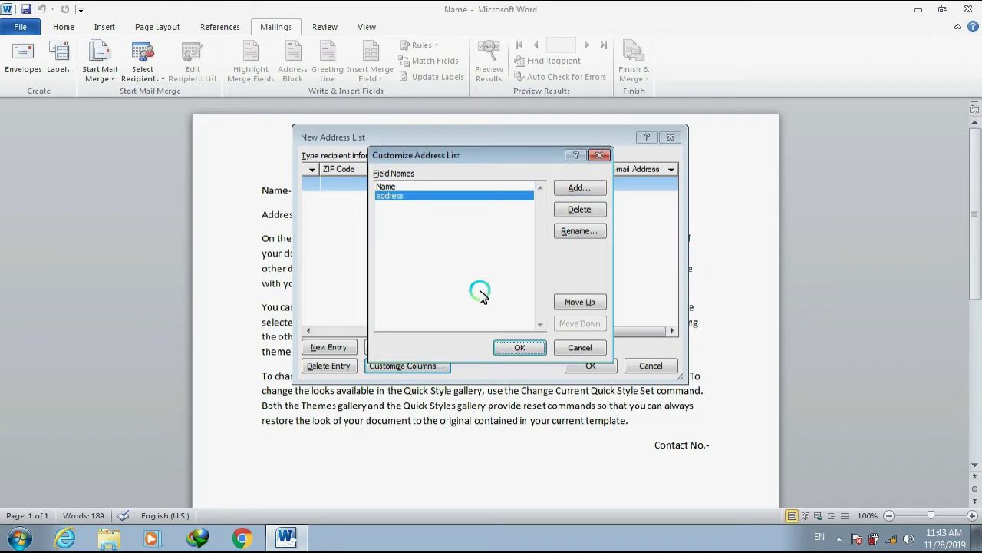
Add a 'contact no' field, dropping the trailing period Word rejected as invalid.
key("alt+a")
type("c")
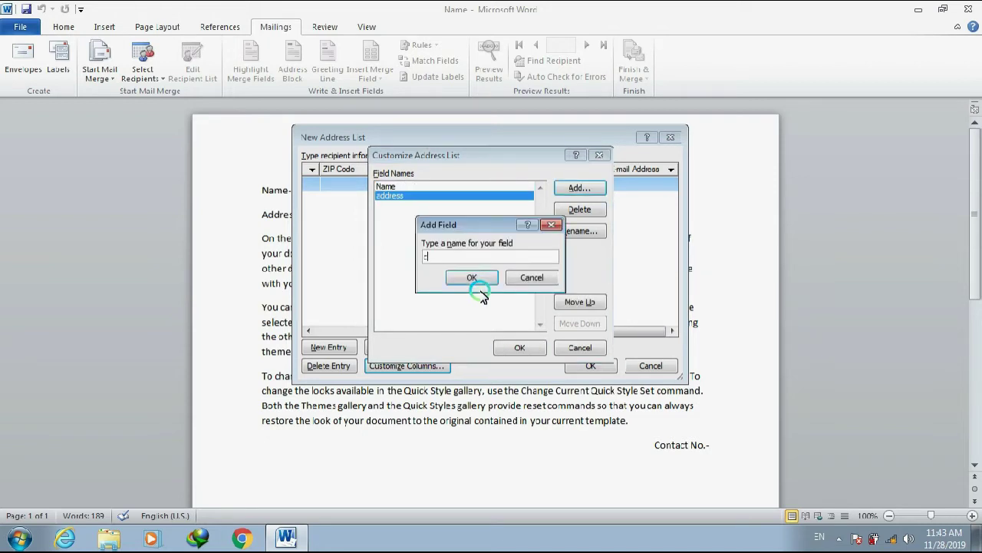
key("BackSpace")
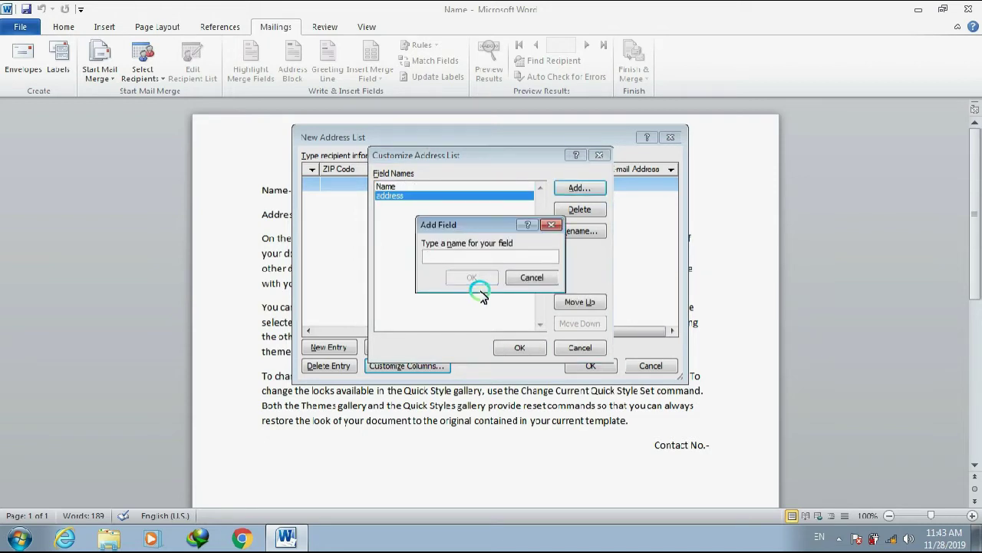
type("c")
key("BackSpace")
type("con")
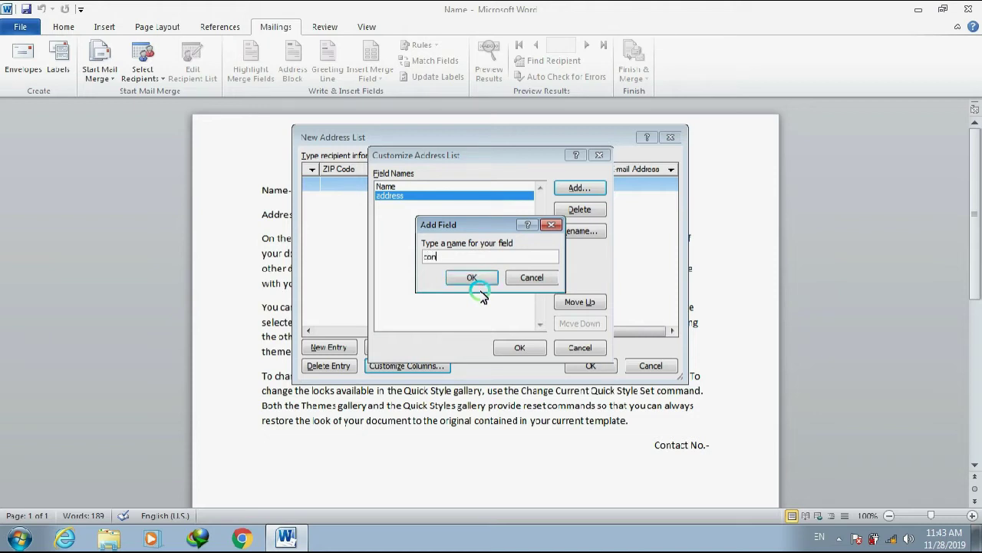
type("tact n")
type("o.")
left_click(476, 280)
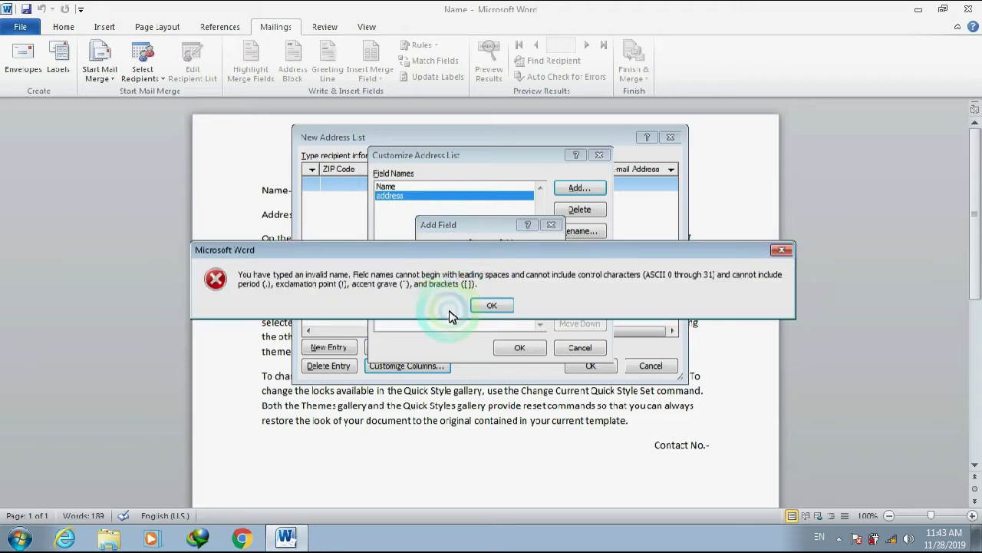
left_click(482, 305)
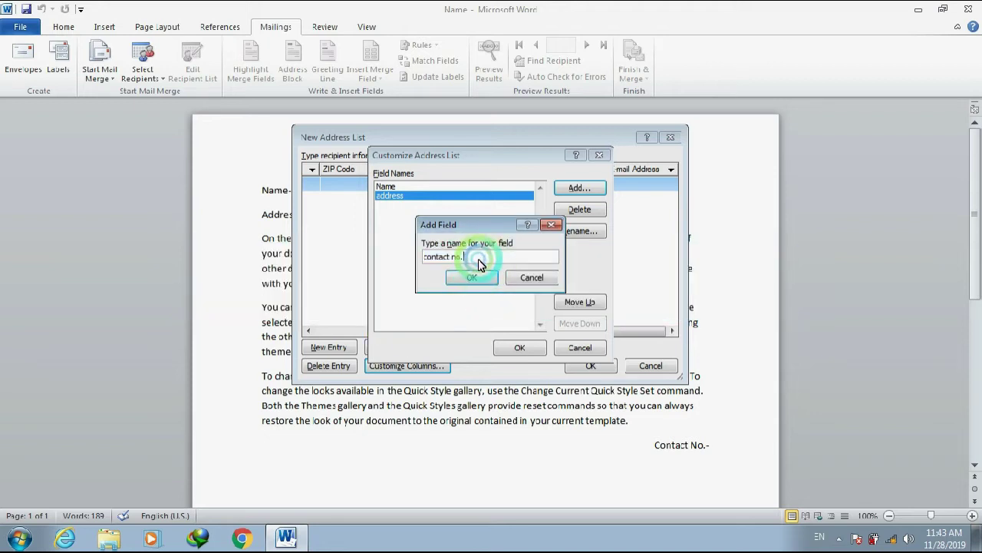
key("BackSpace")
left_click(476, 281)
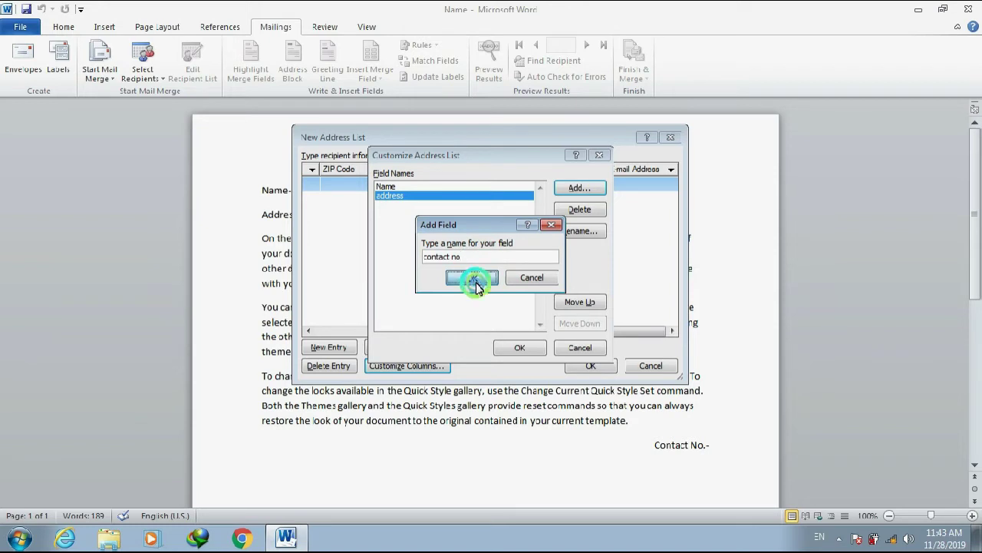
left_click(535, 349)
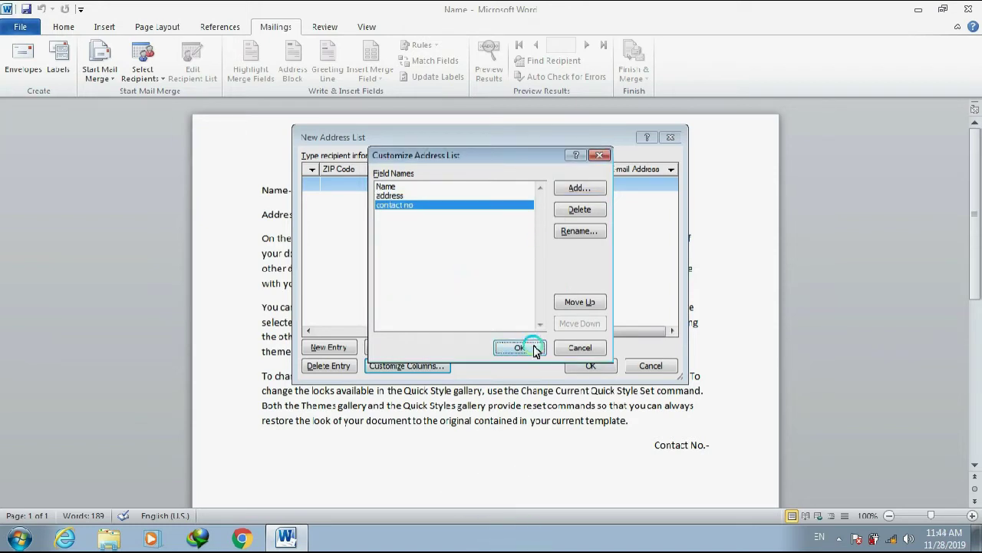
Move contact no up one place, then back to the last position.
left_click(405, 195)
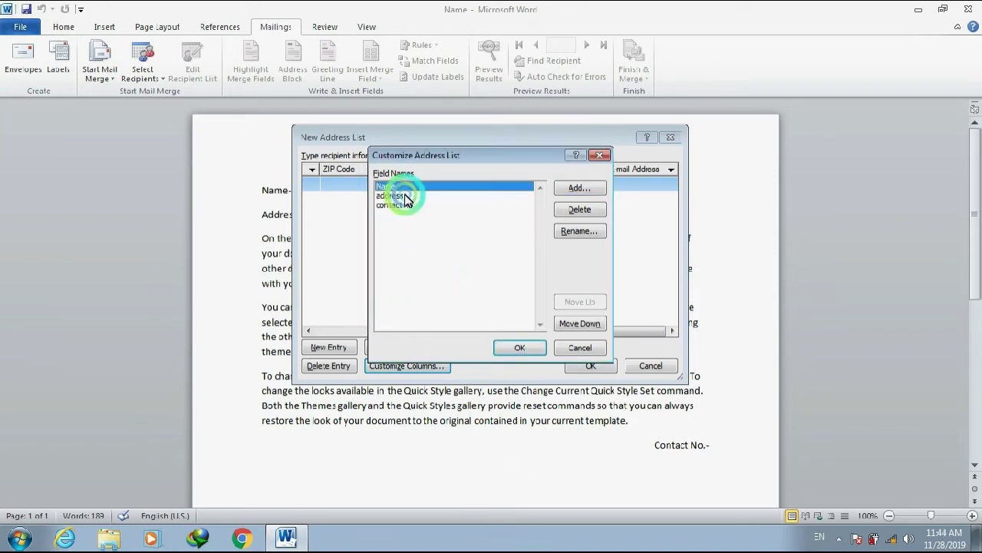
left_click(411, 205)
left_click(558, 301)
left_click(568, 321)
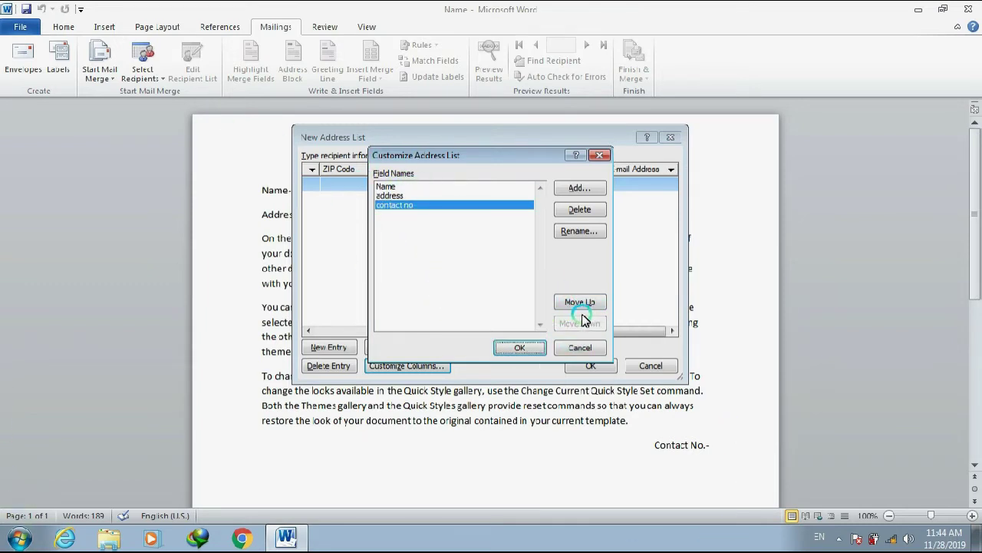
Apply the new columns and enter the first recipient's name, address and contact number.
left_click(516, 349)
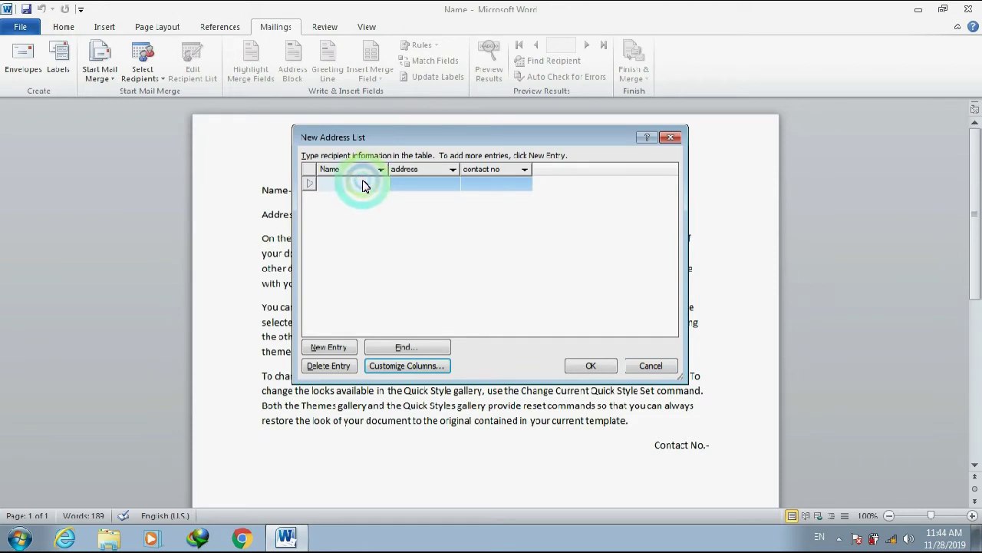
type("Ka")
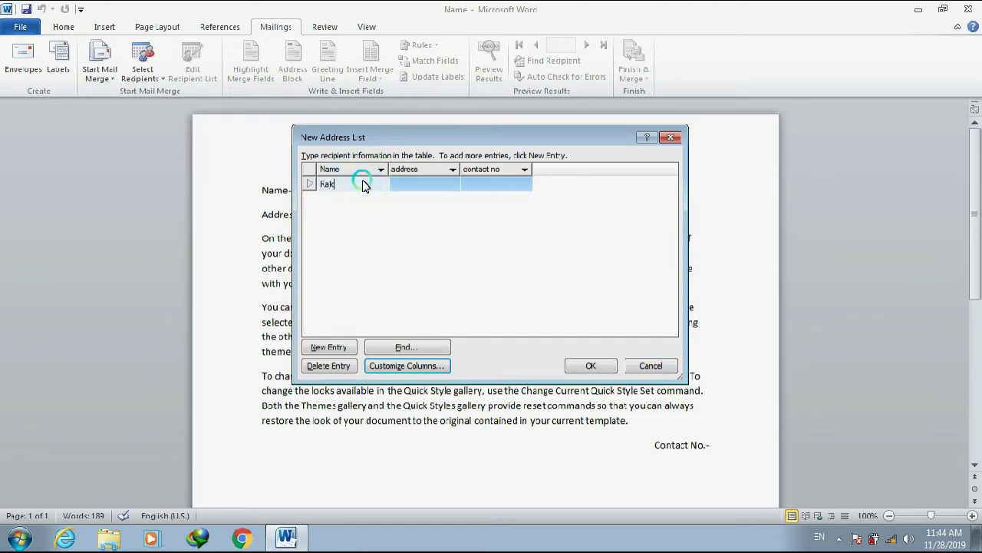
type("esh")
key("Tab")
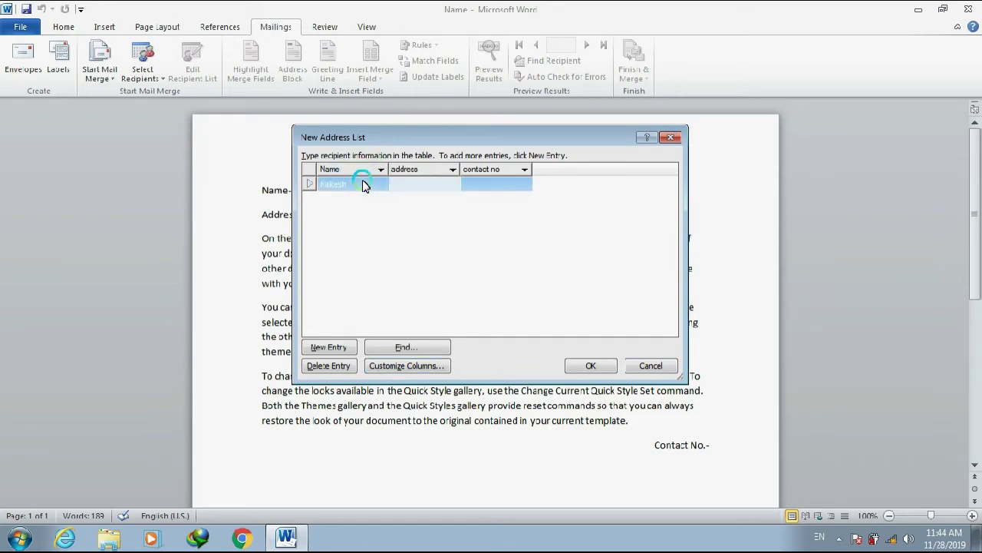
type("Urr")
type("a")
key("Tab")
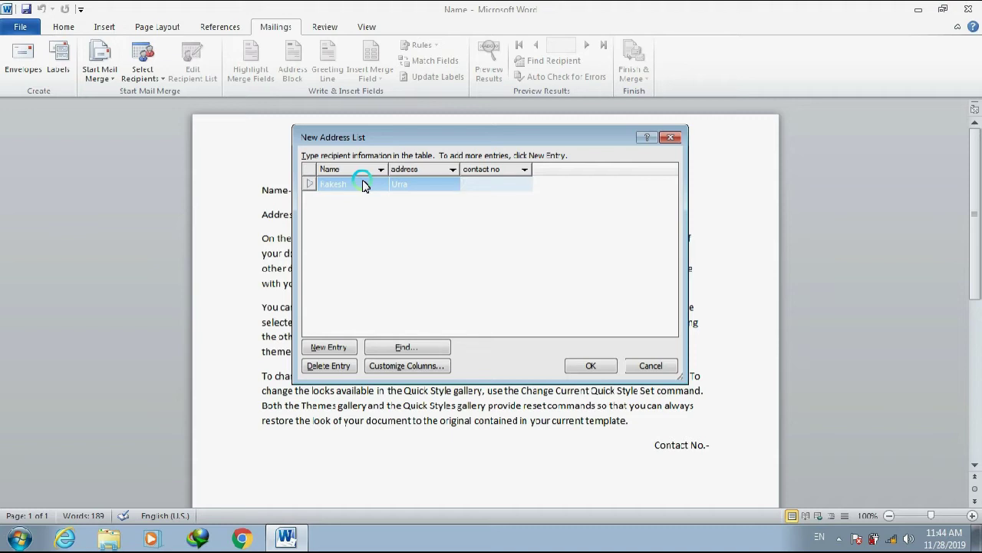
type("45600")
type("00000")
Add the second recipient's name, address and contact number, and type the third recipient's name.
key("alt+n")
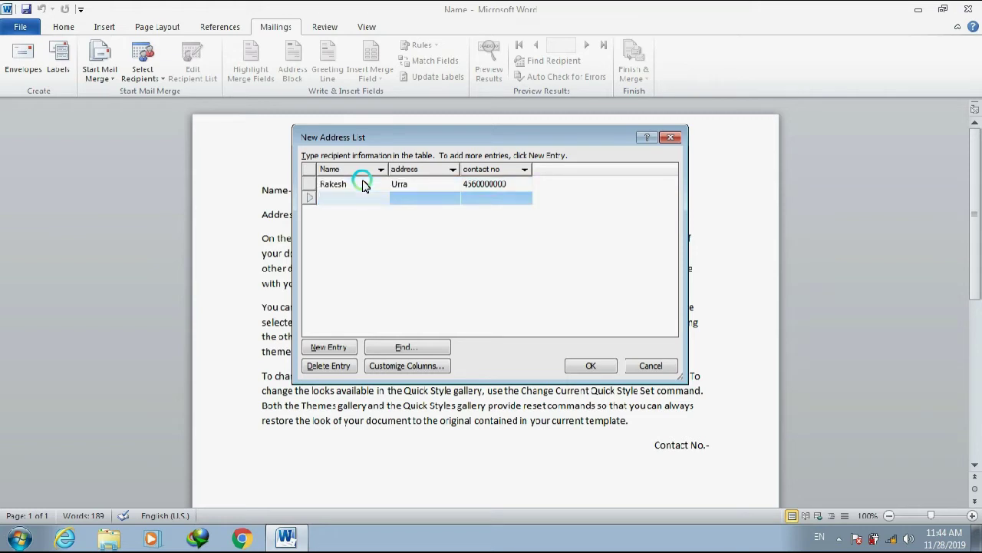
type("Mah")
type("esh")
key("Tab")
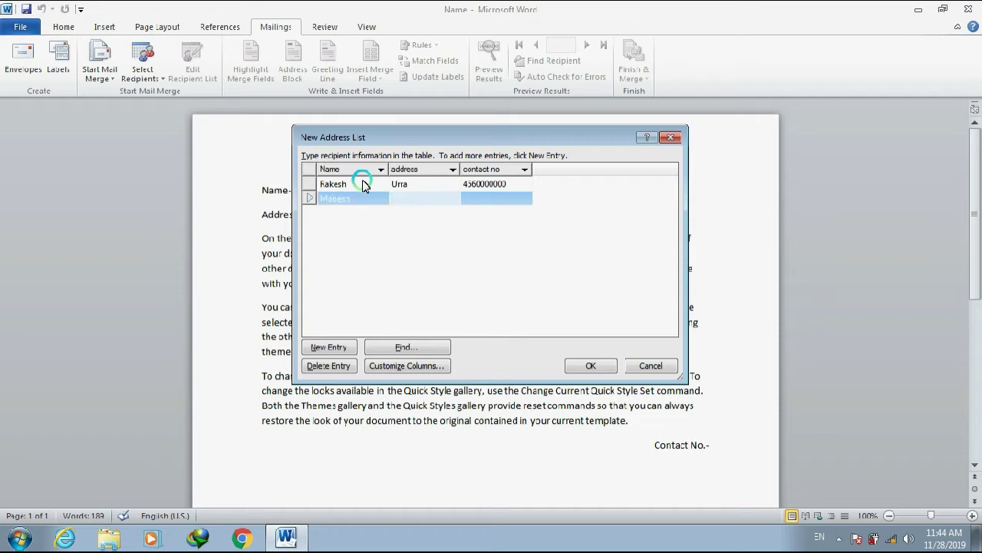
type("Amritp")
type("ur")
key("Tab")
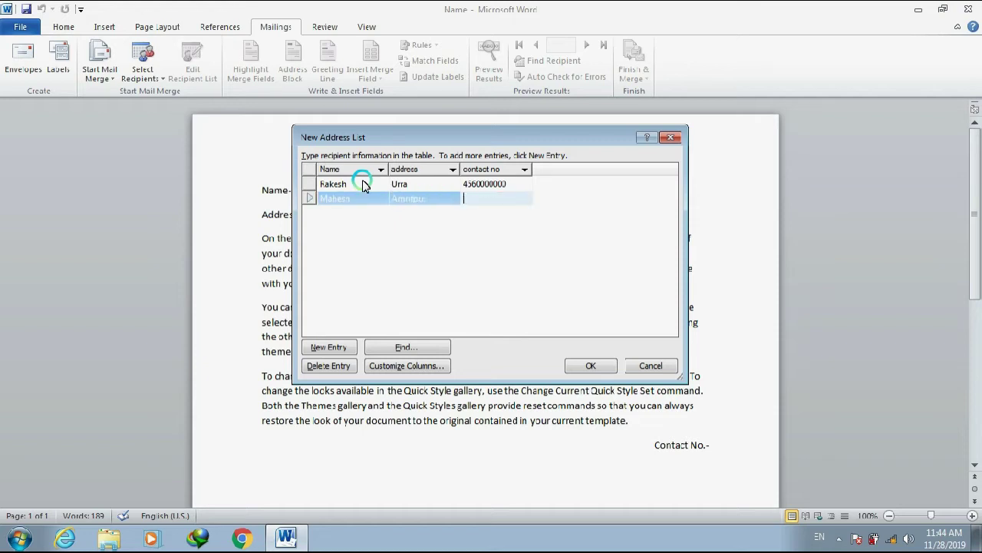
key("Tab")
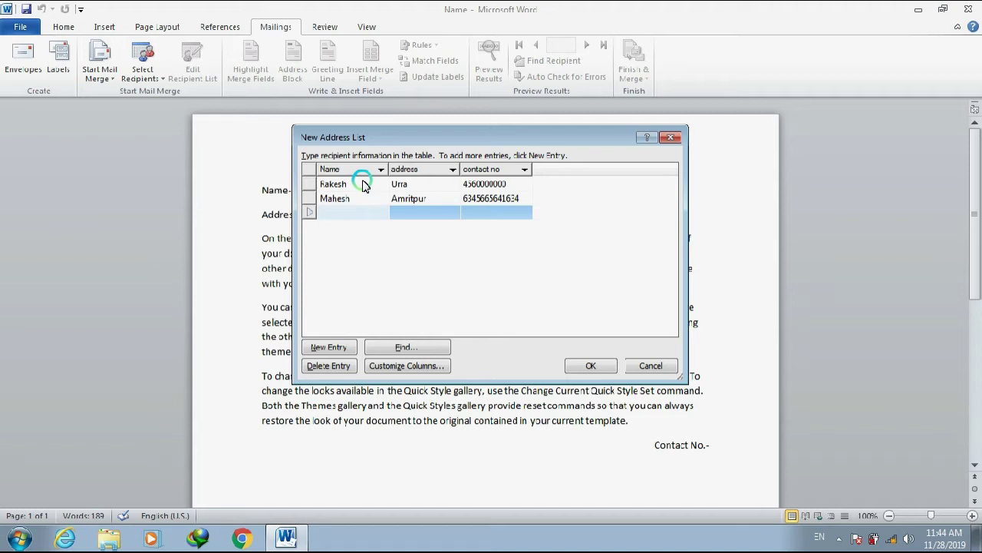
Fill in the third recipient's address and contact number and the fourth recipient's details.
key("Tab")
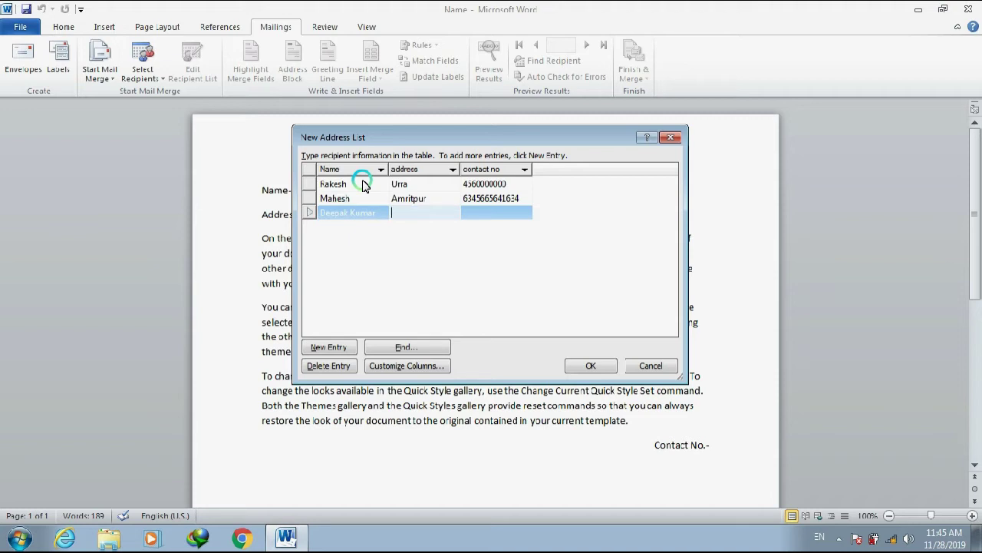
type("MadH")
type("r")
key("Tab")
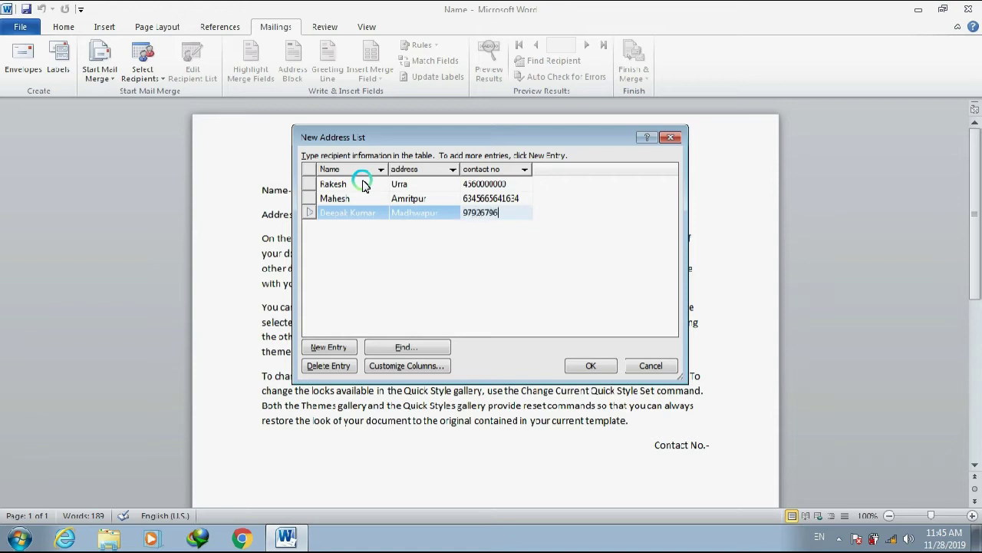
key("Tab")
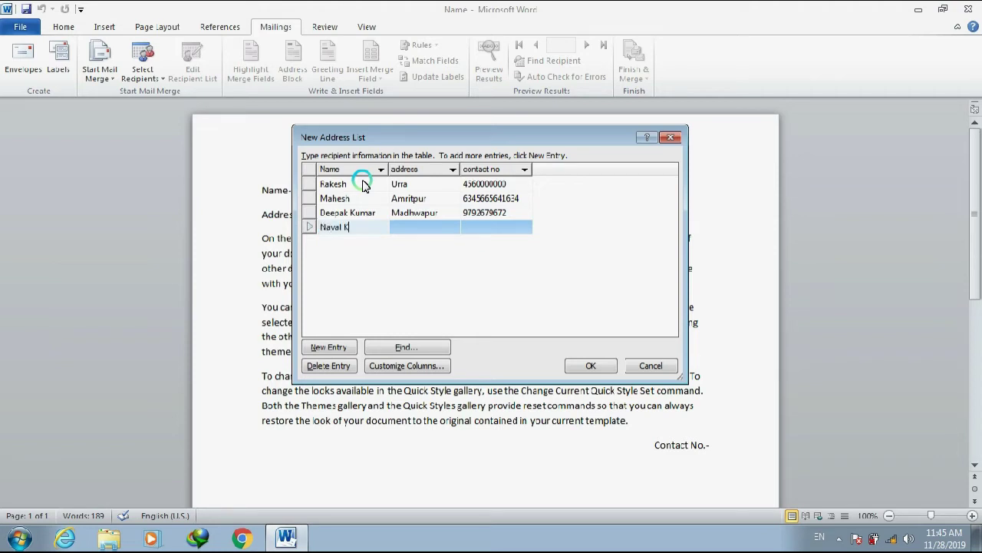
type("r")
key("Tab")
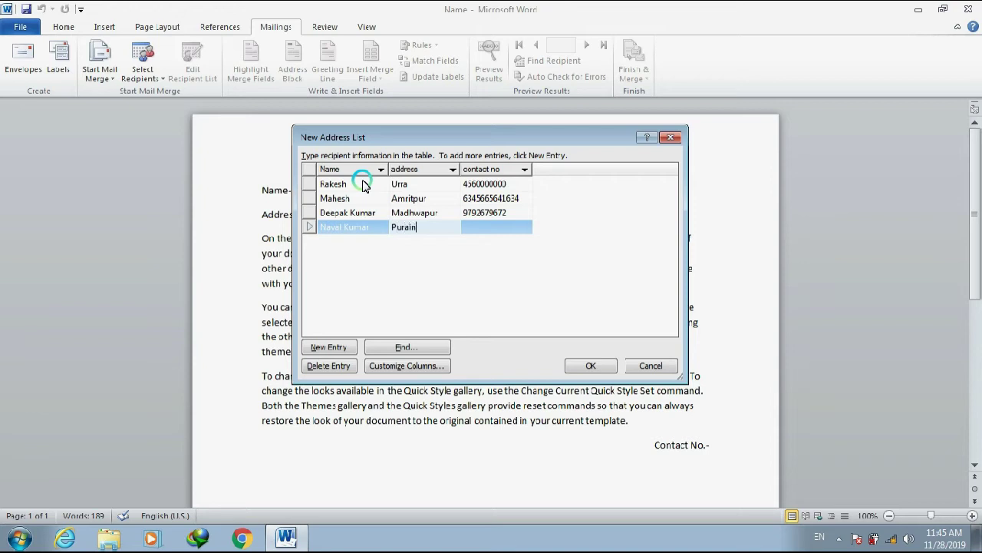
type("a")
key("Tab")
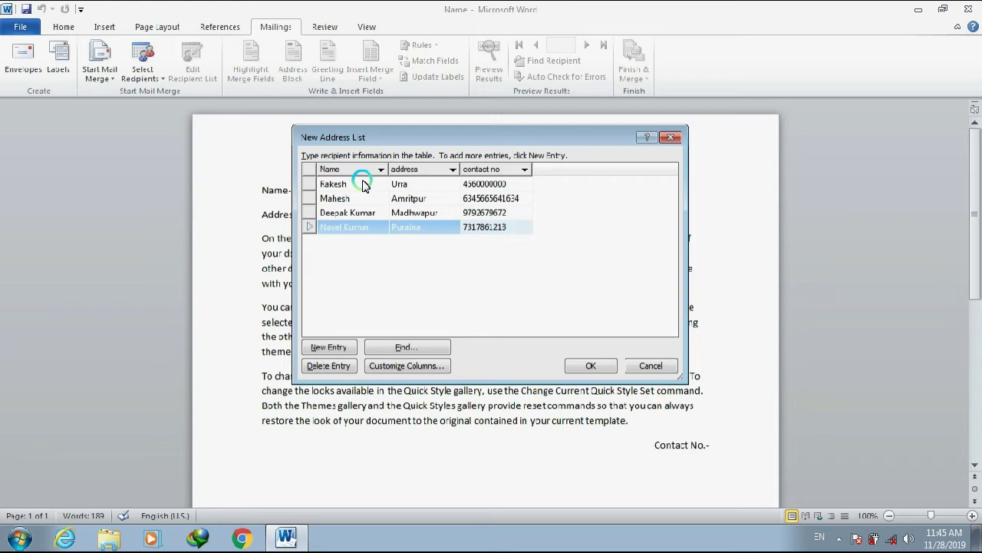
Reopen Customize Columns, close it unchanged, and confirm the four recipient entries.
left_click(414, 367)
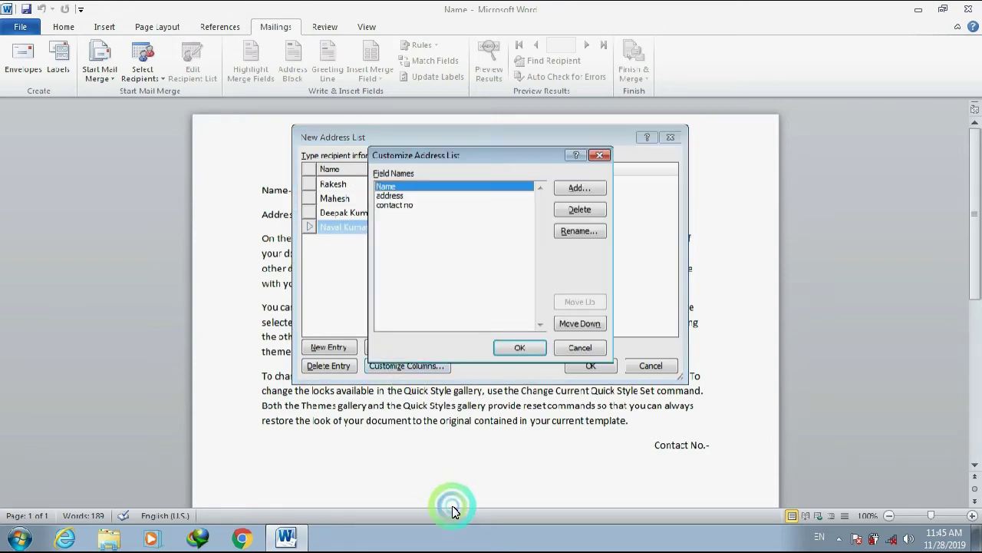
left_click(575, 187)
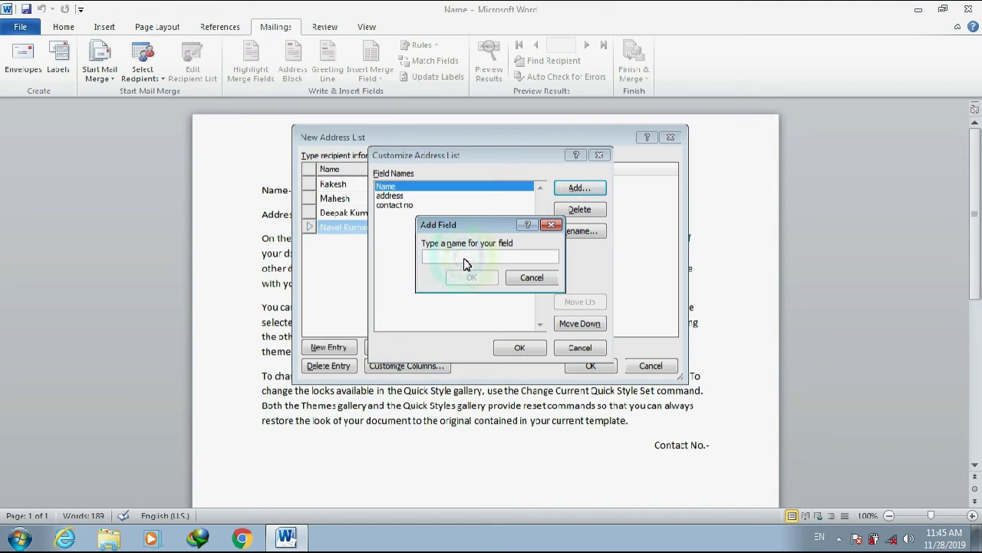
left_click(535, 274)
left_click(588, 348)
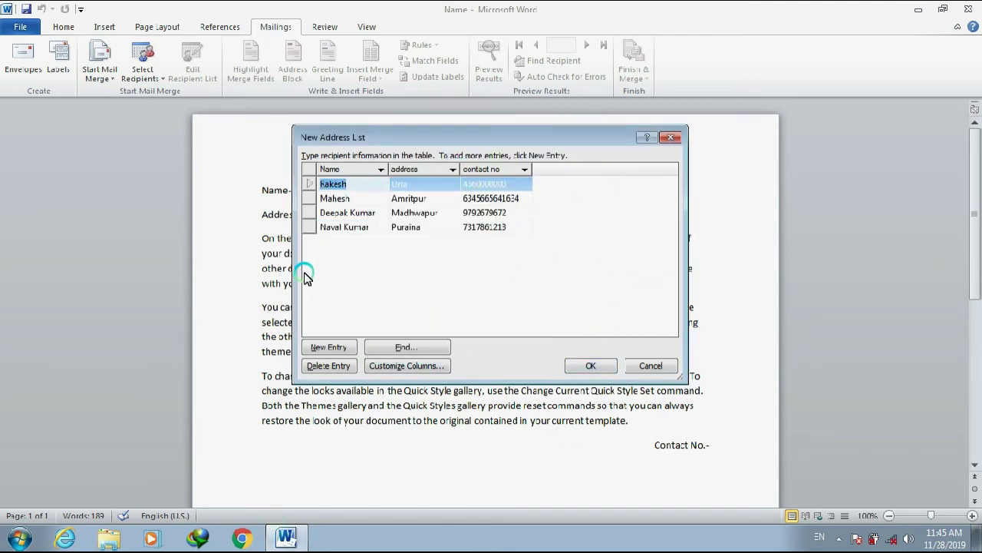
left_click(421, 267)
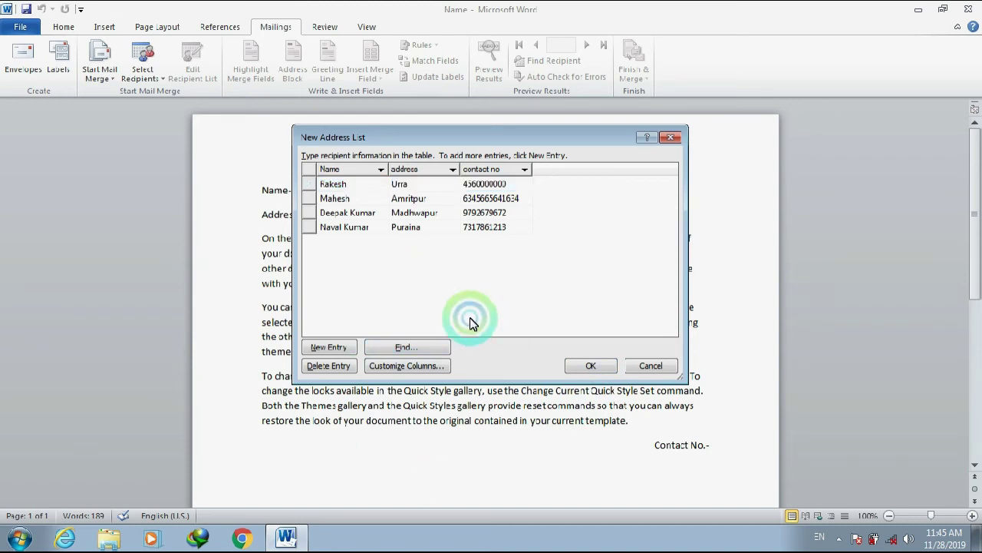
left_click(574, 368)
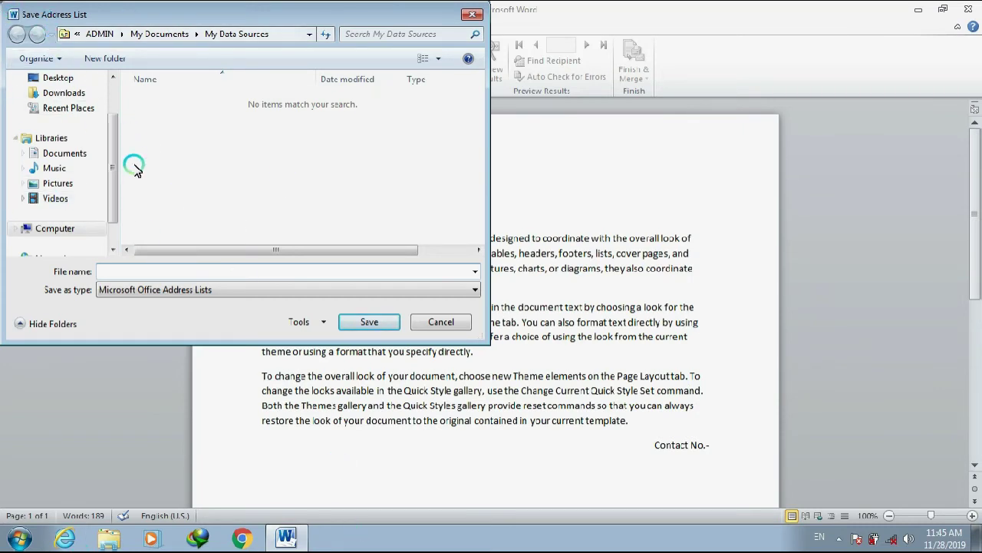
Save the recipient list to the Desktop as 'Address'.
left_click_drag(113, 157, 109, 126)
left_click(50, 129)
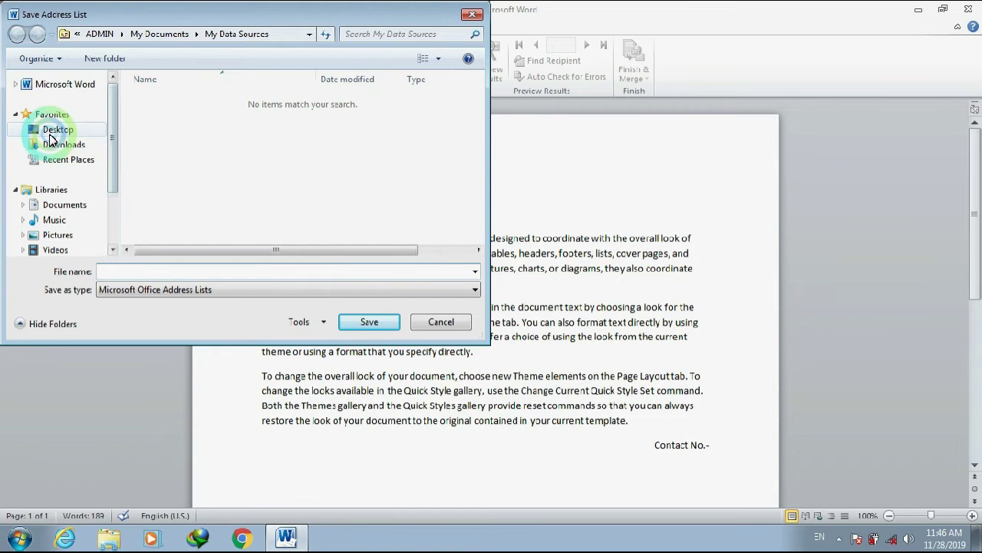
left_click(157, 272)
type("A")
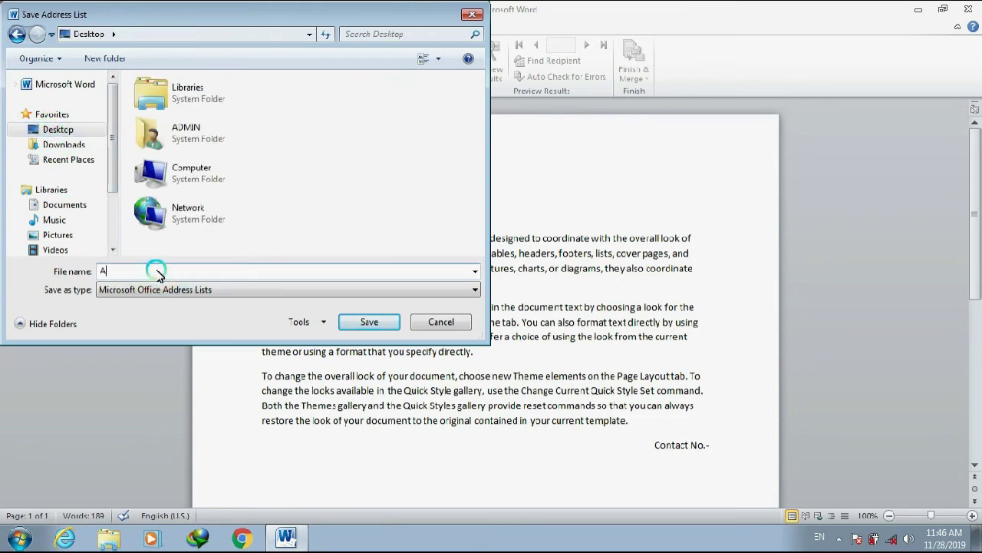
type("ddress")
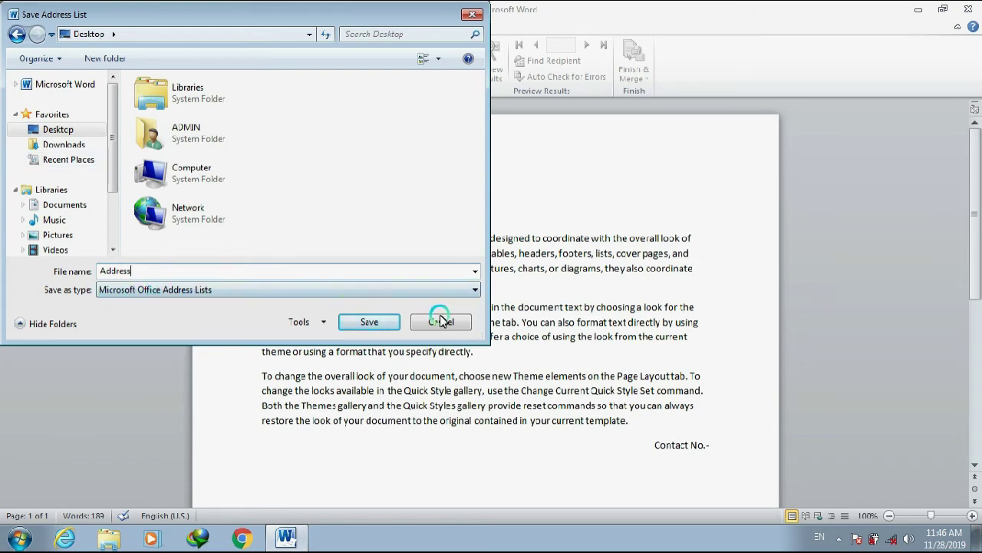
left_click(384, 323)
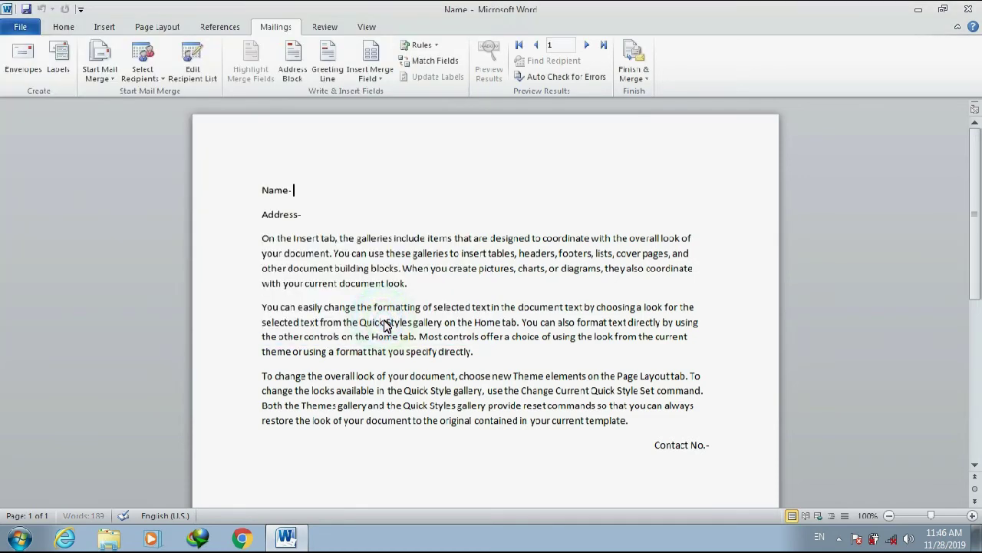
Minimize Word and open the saved Address file from the desktop.
left_click(918, 10)
left_click(87, 187)
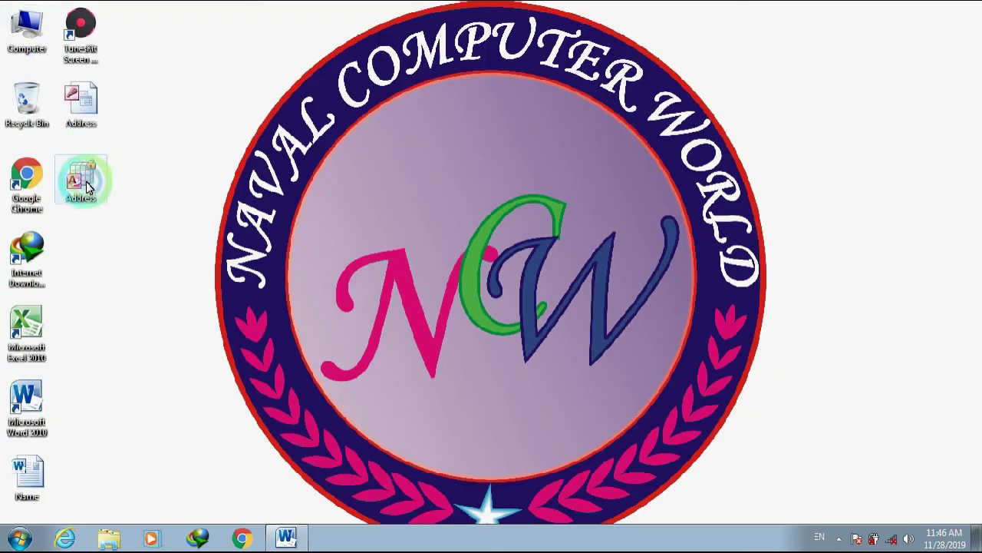
double_click(87, 186)
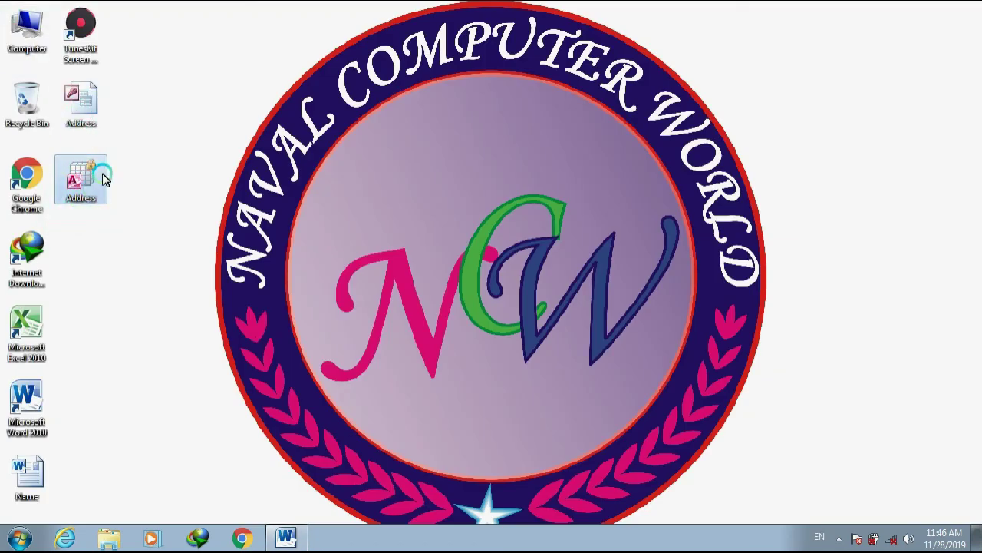
Insert the Name merge field after the 'Name-' label.
left_click(285, 538)
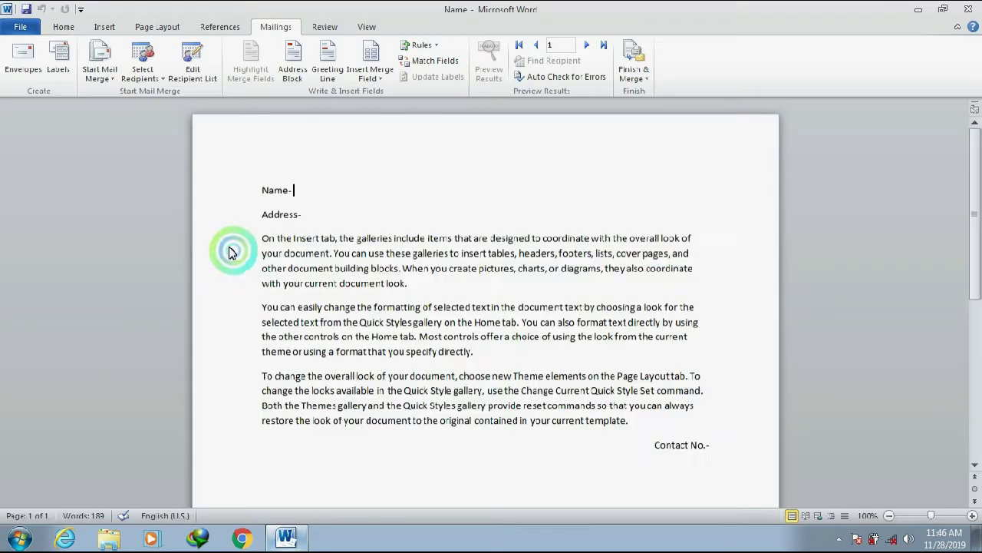
left_click(303, 192)
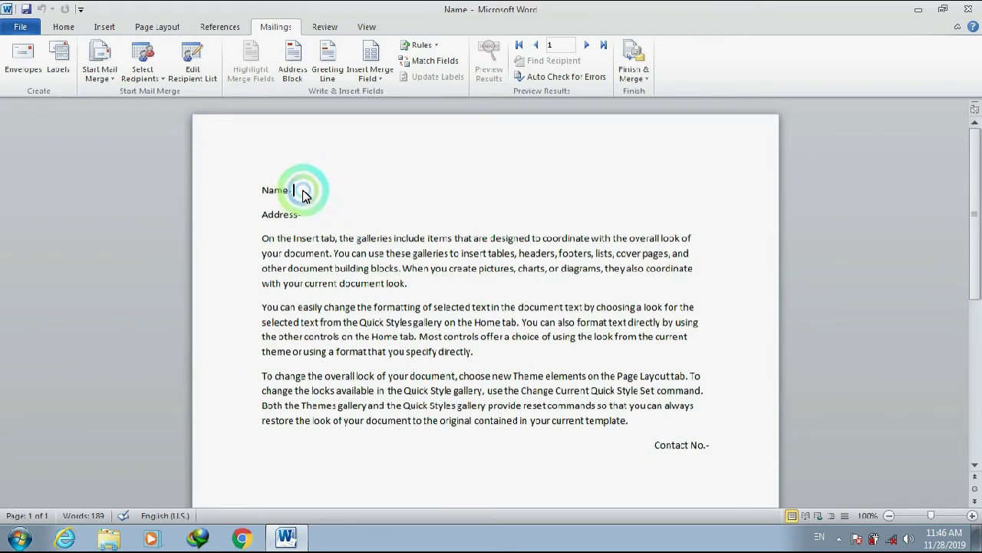
left_click(143, 73)
left_click(155, 102)
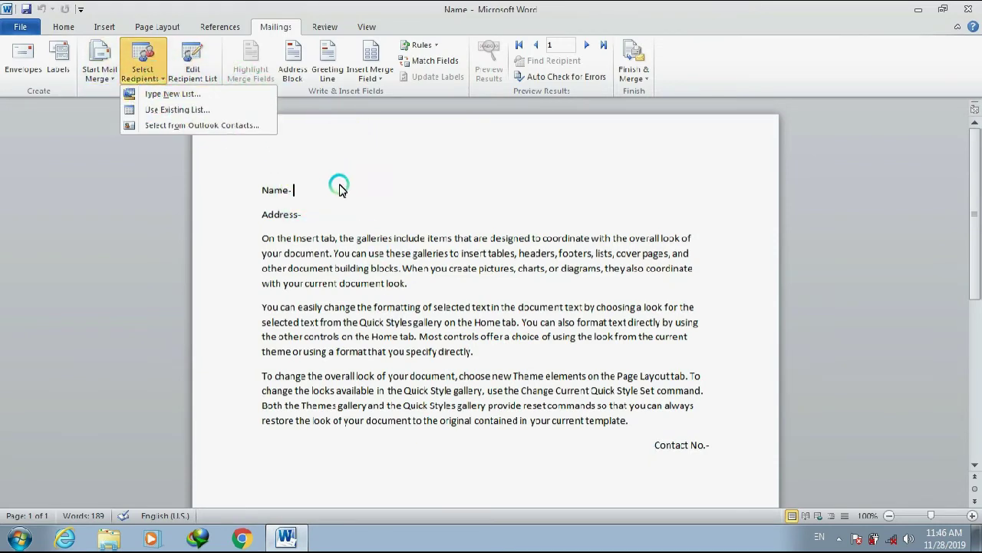
left_click(297, 193)
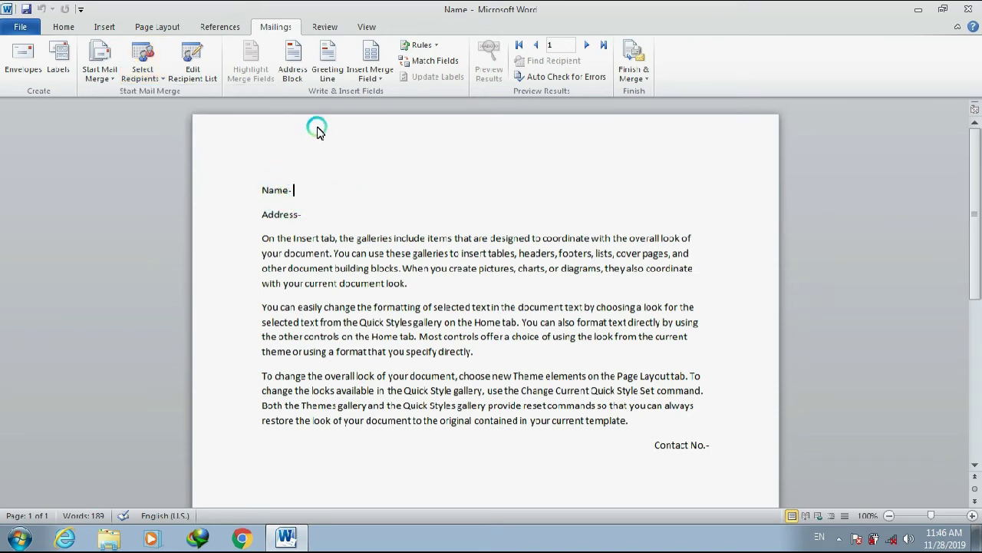
left_click(376, 81)
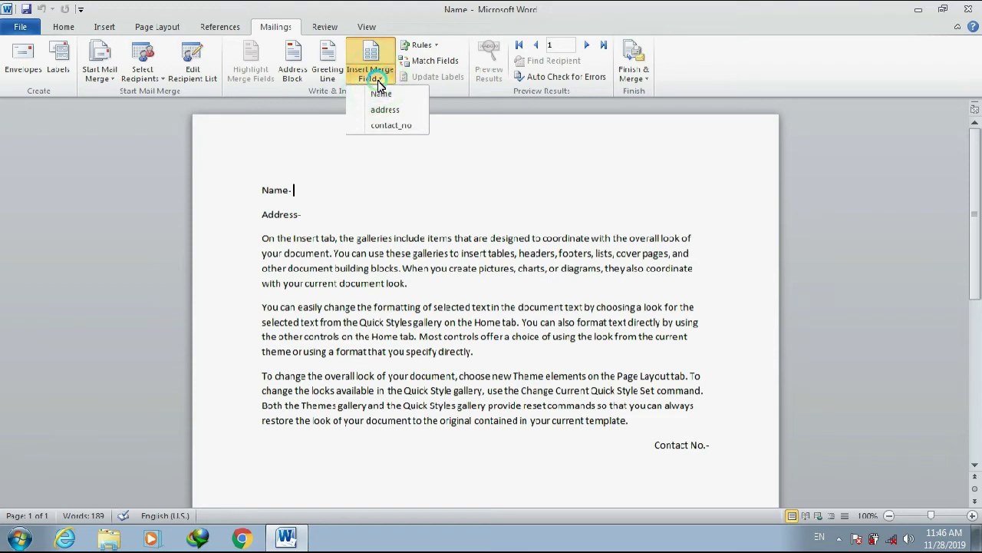
left_click(383, 95)
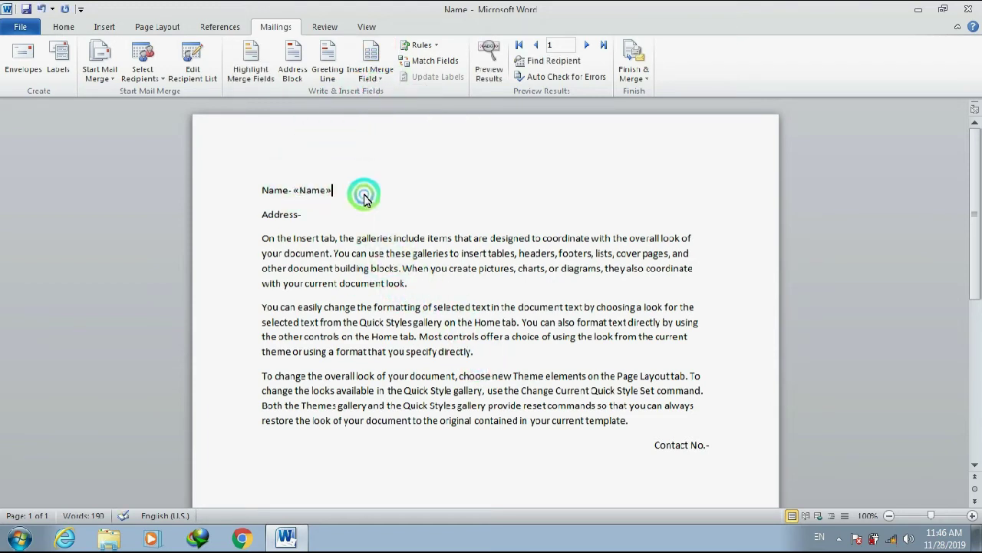
Insert the address merge field after the 'Address-' label.
left_click(315, 222)
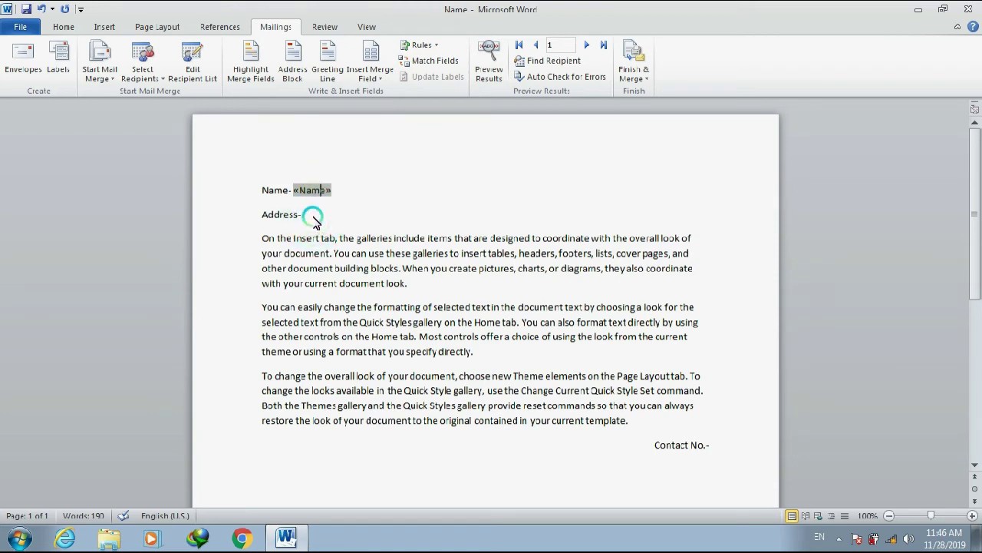
left_click(373, 83)
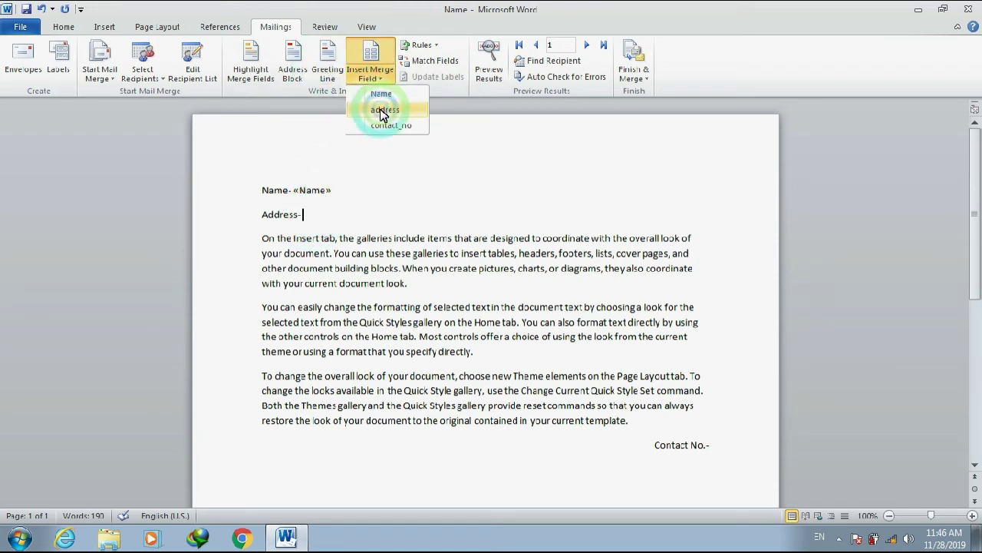
left_click(380, 110)
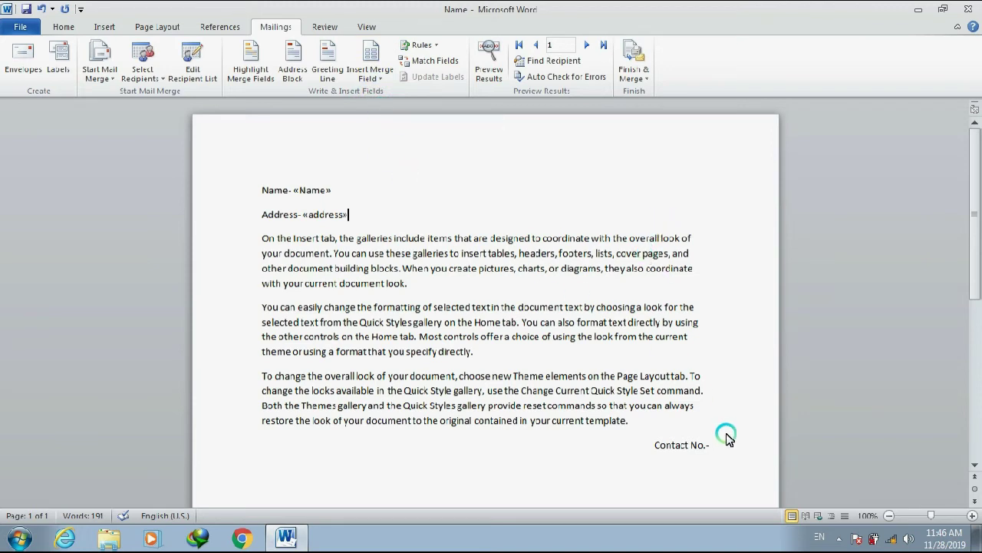
Insert the contact_no merge field after 'Contact No.-' and review the letter.
type("-")
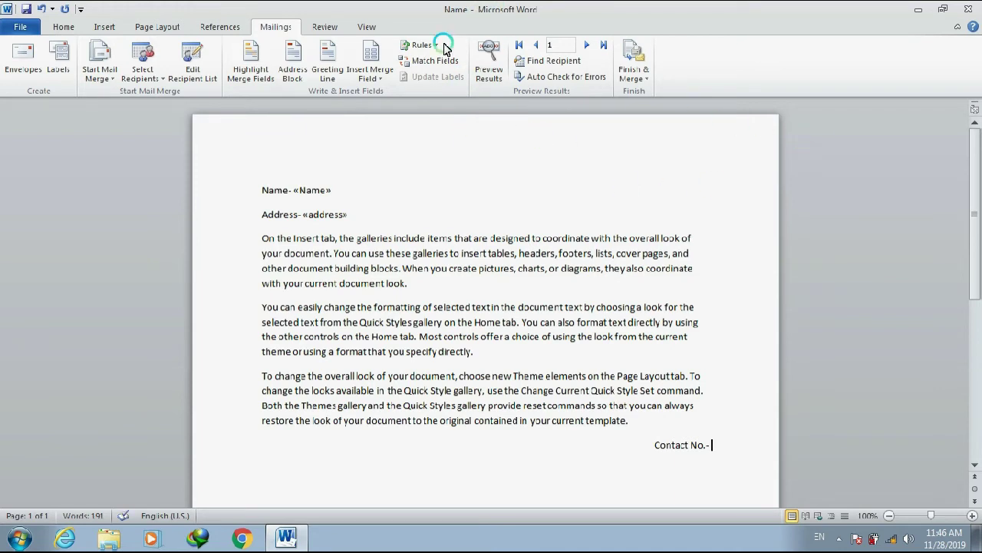
left_click(376, 77)
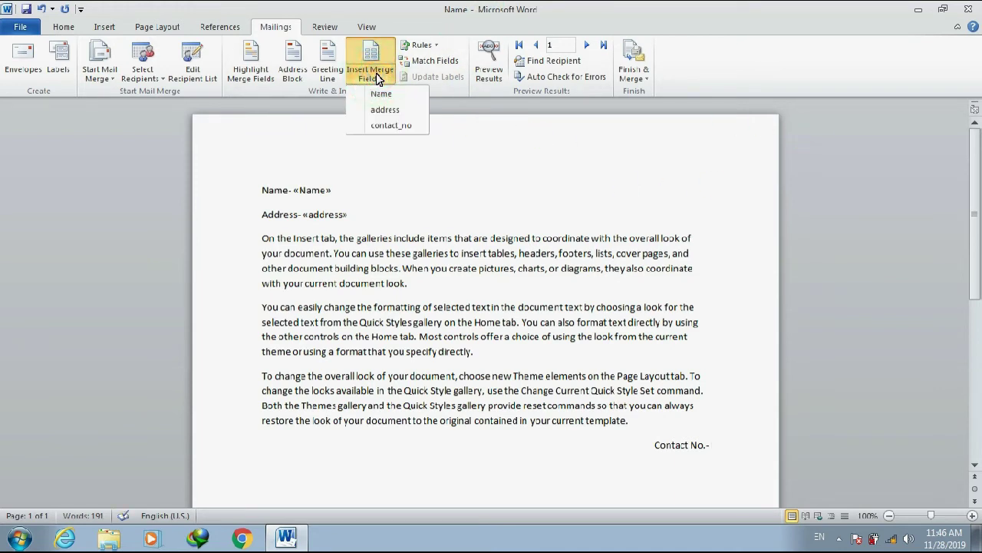
left_click(391, 126)
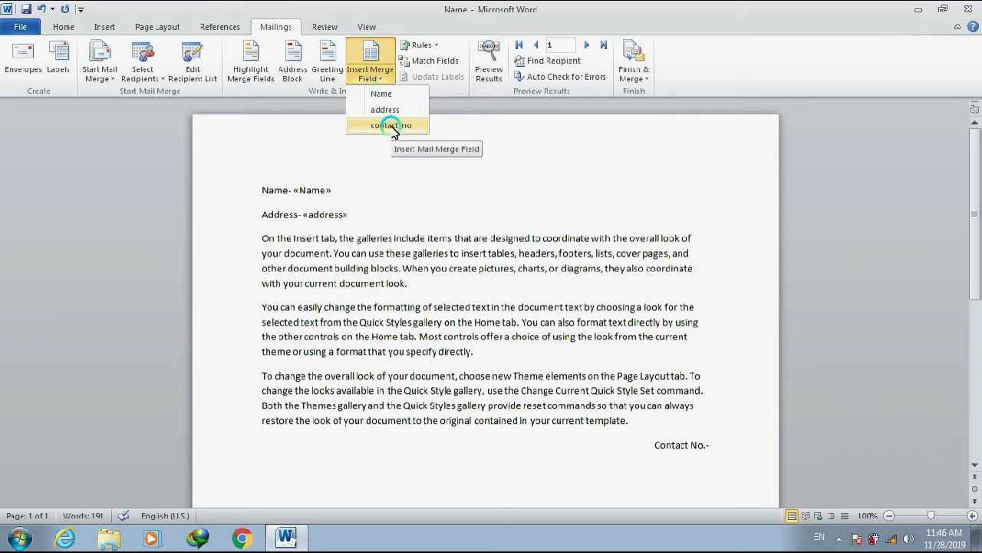
left_click(392, 125)
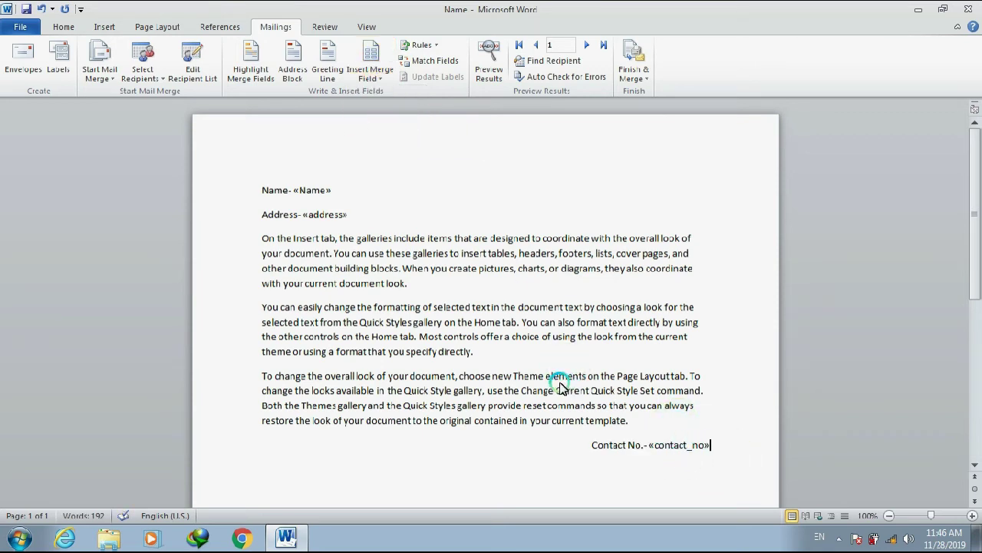
scroll(778, 450, "down", 4)
scroll(796, 432, "up", 4)
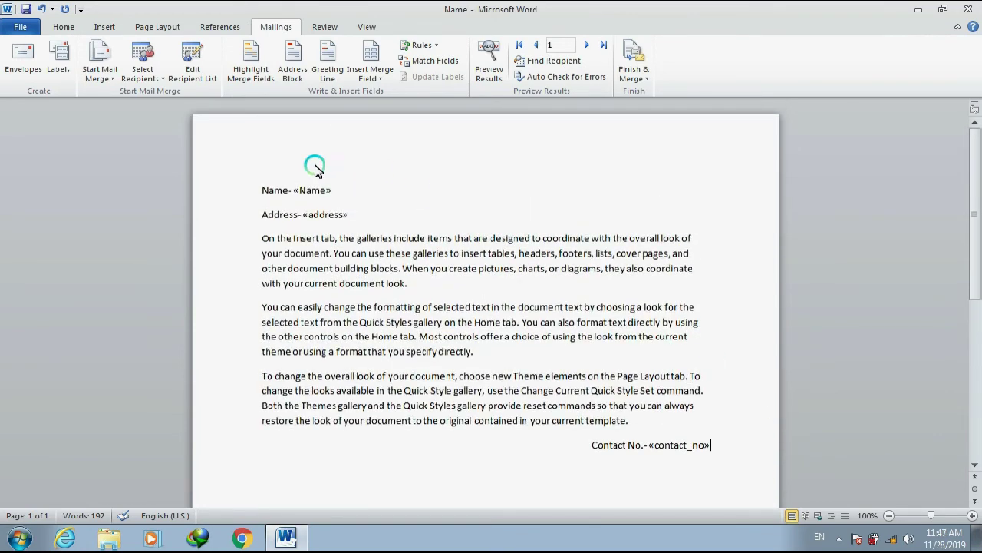
left_click_drag(253, 187, 686, 478)
Merge all recipient records into a new document using Finish & Merge's Edit Individual Documents.
left_click(664, 479)
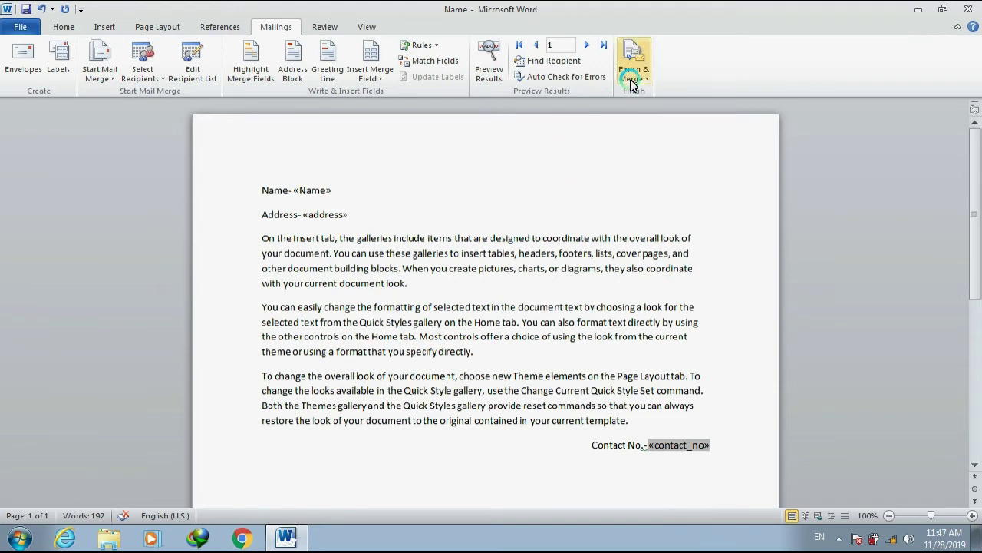
left_click(632, 79)
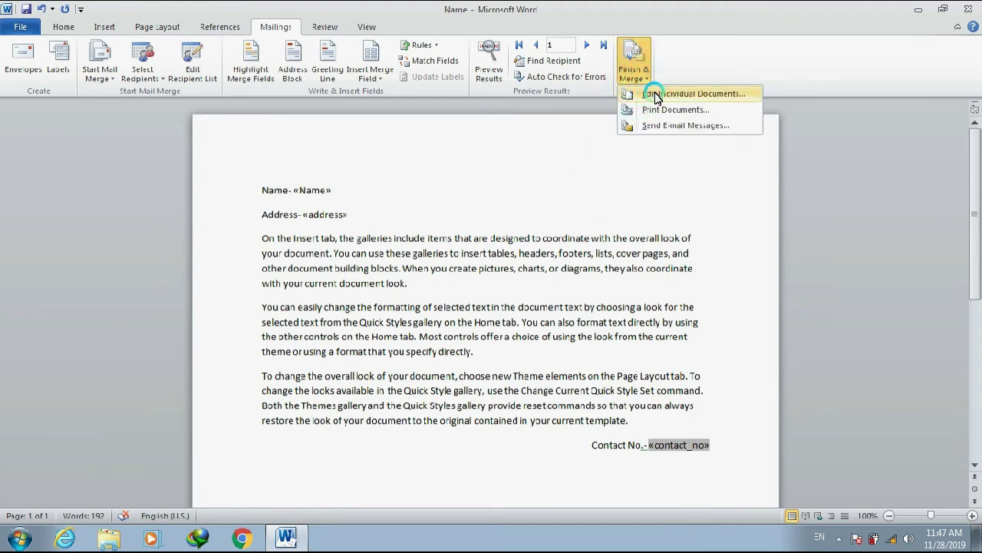
left_click(657, 94)
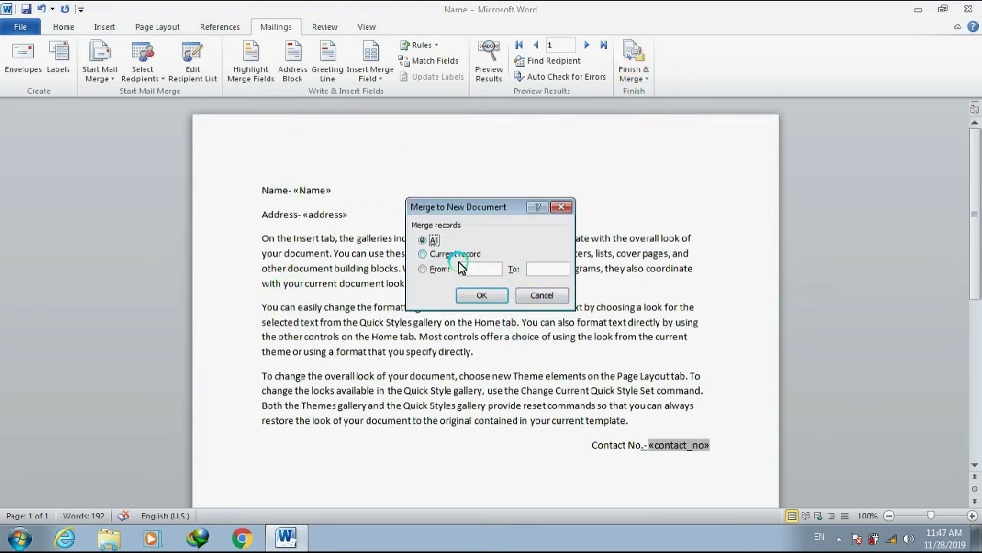
left_click(426, 247)
left_click(425, 268)
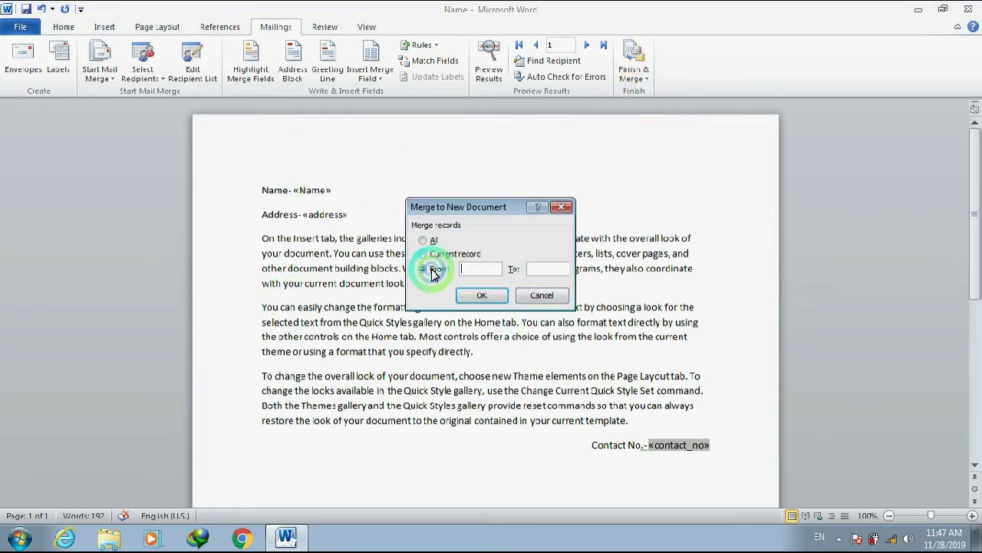
left_click(427, 241)
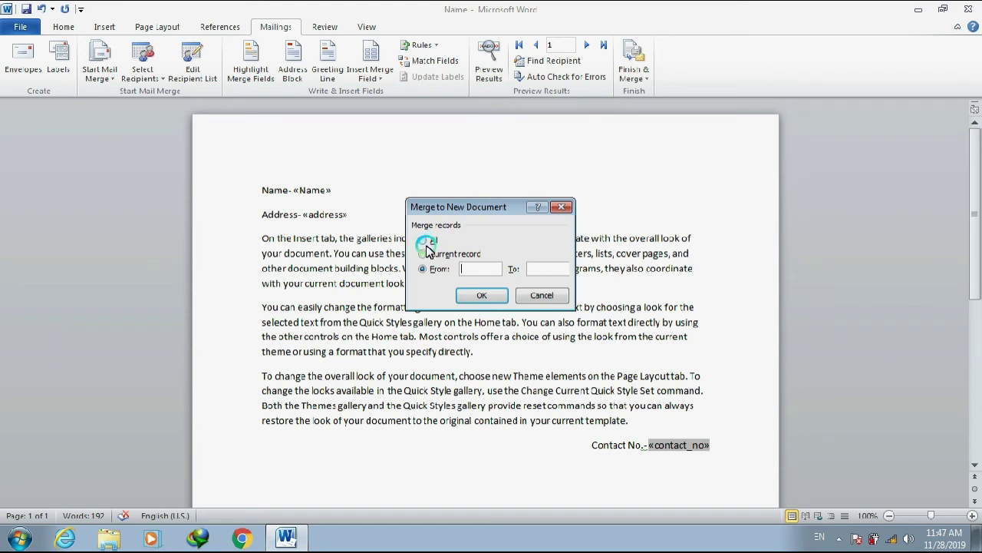
left_click(480, 295)
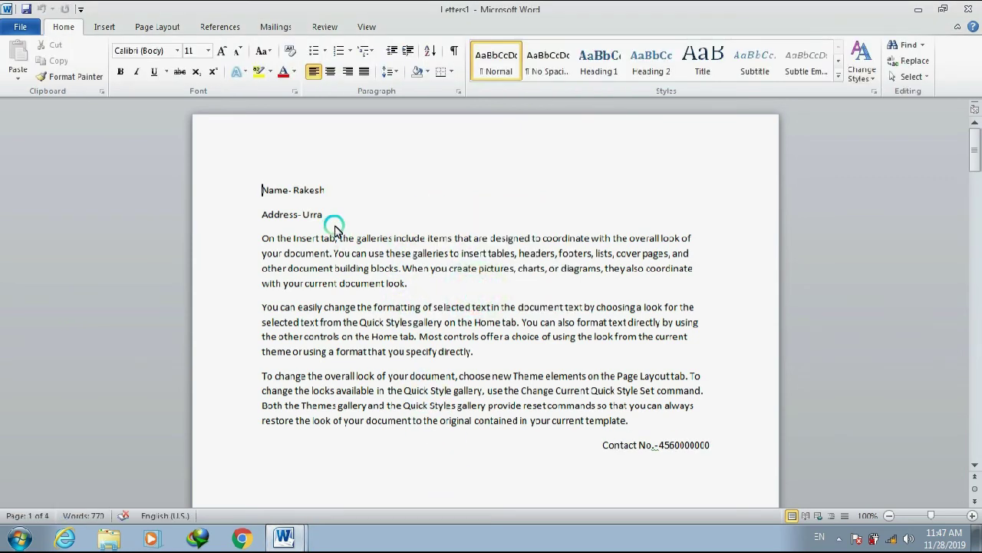
Review the first merged letter's filled-in name, address and contact number.
left_click_drag(289, 190, 665, 447)
left_click(666, 445)
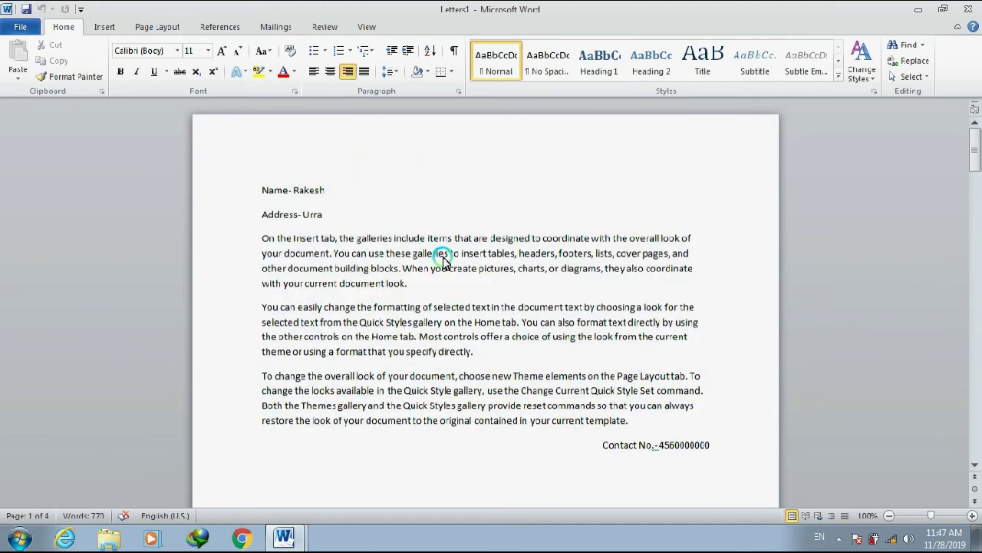
left_click_drag(974, 142, 977, 235)
scroll(695, 208, "up", 3)
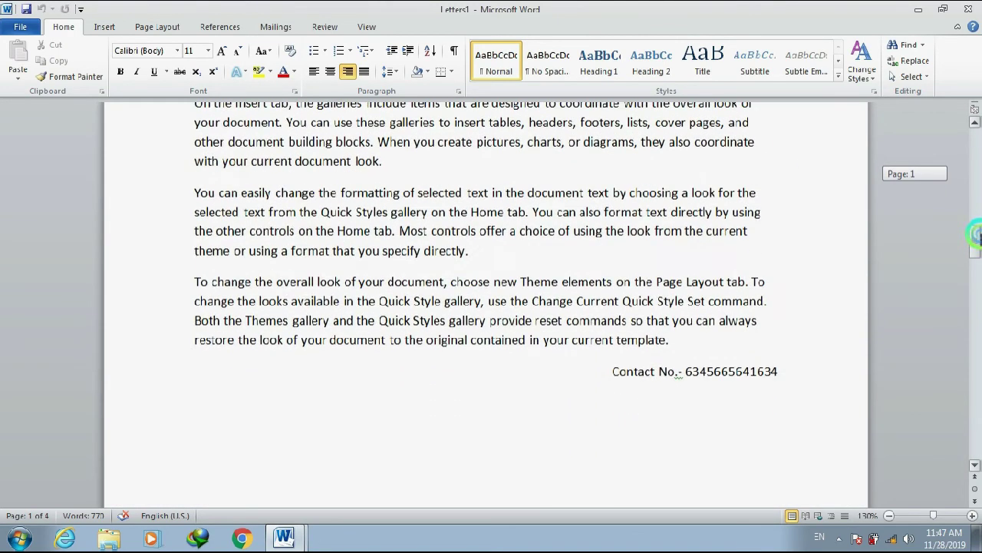
mouse_move(776, 346)
left_mouse_down()
mouse_move(974, 253)
mouse_move(898, 298)
left_mouse_up()
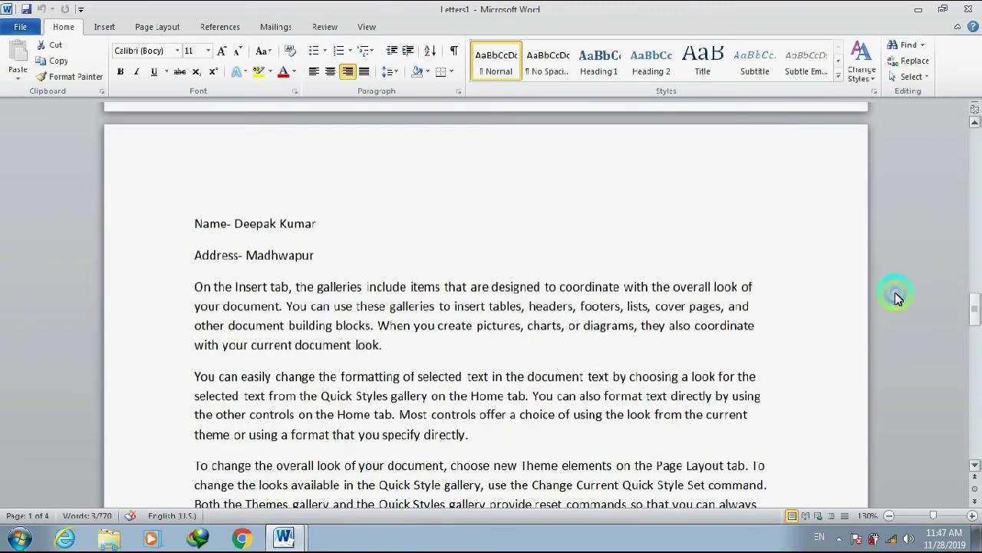
left_click_drag(899, 298, 976, 311)
mouse_move(804, 366)
left_mouse_down()
mouse_move(698, 372)
mouse_move(793, 375)
left_mouse_up()
left_click_drag(972, 325, 973, 399)
Check the next letter's contact number, then restore the Letters1 window and move it down.
left_click(704, 456)
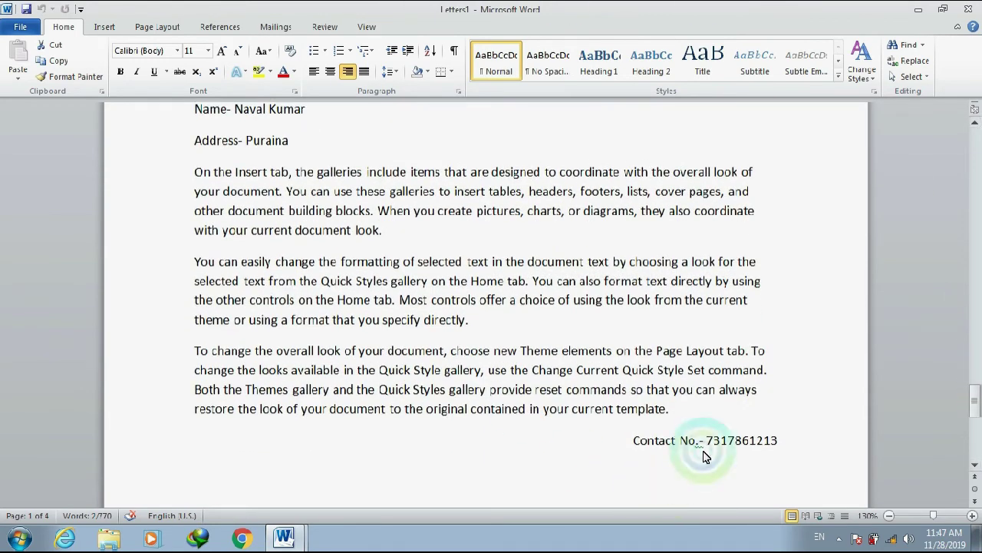
left_click_drag(703, 449, 877, 450)
left_click(796, 474)
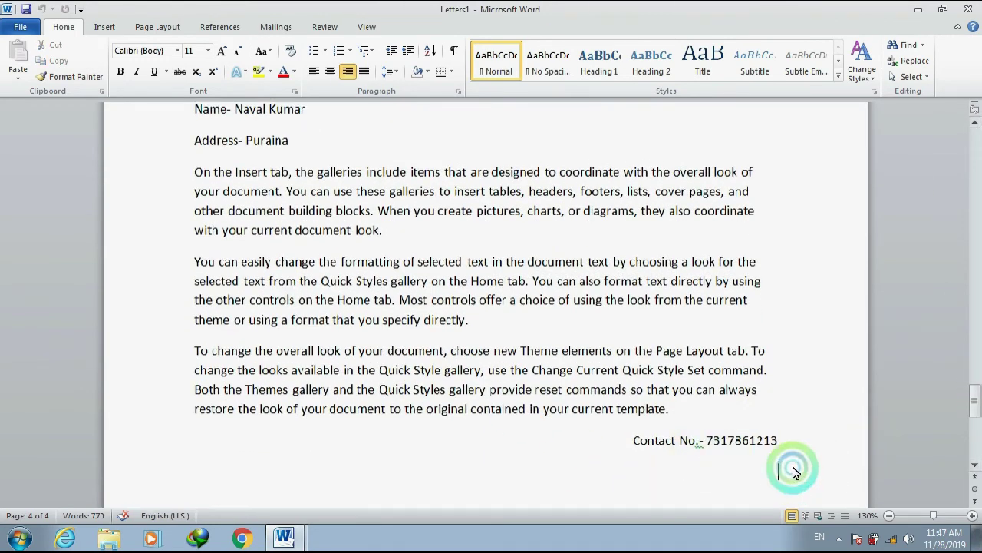
scroll(795, 474, "down", 1)
left_click(794, 467)
left_click_drag(967, 430, 973, 134)
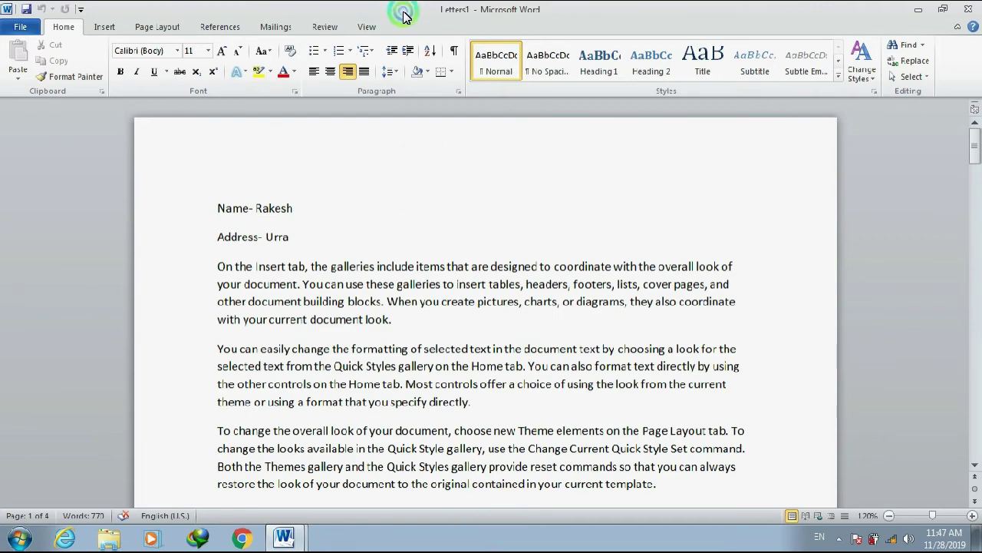
mouse_move(405, 16)
left_mouse_down()
mouse_move(438, 77)
mouse_move(499, 356)
mouse_move(479, 370)
mouse_move(404, 359)
left_mouse_up()
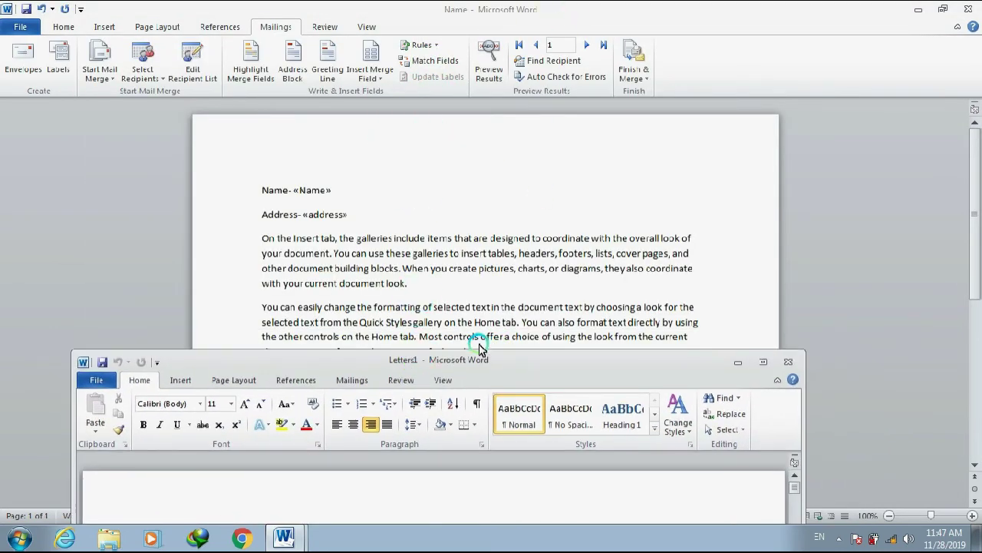
Maximize Letters1 and save it to the Desktop as 'list letter'.
left_click_drag(481, 363, 479, 138)
double_click(478, 135)
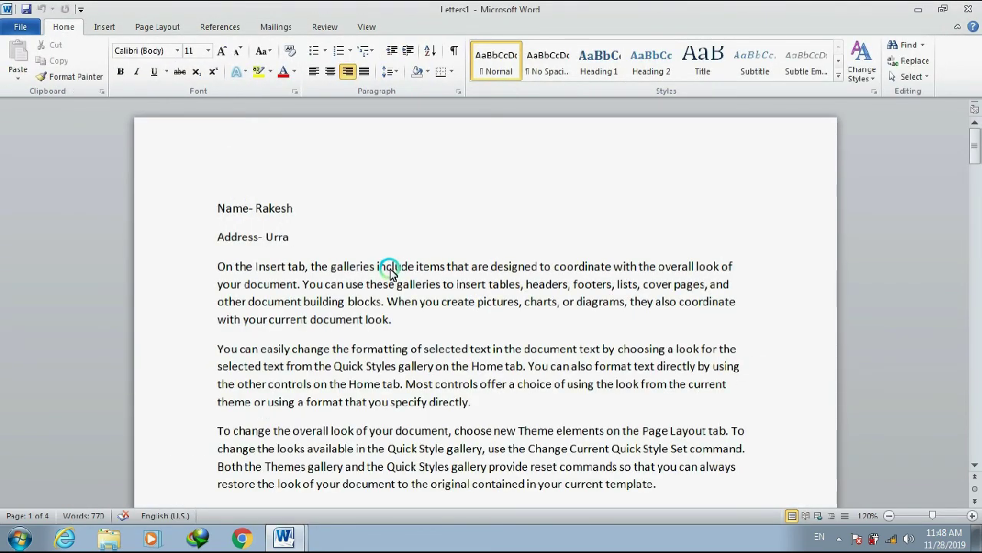
key("ctrl+s")
left_click(36, 123)
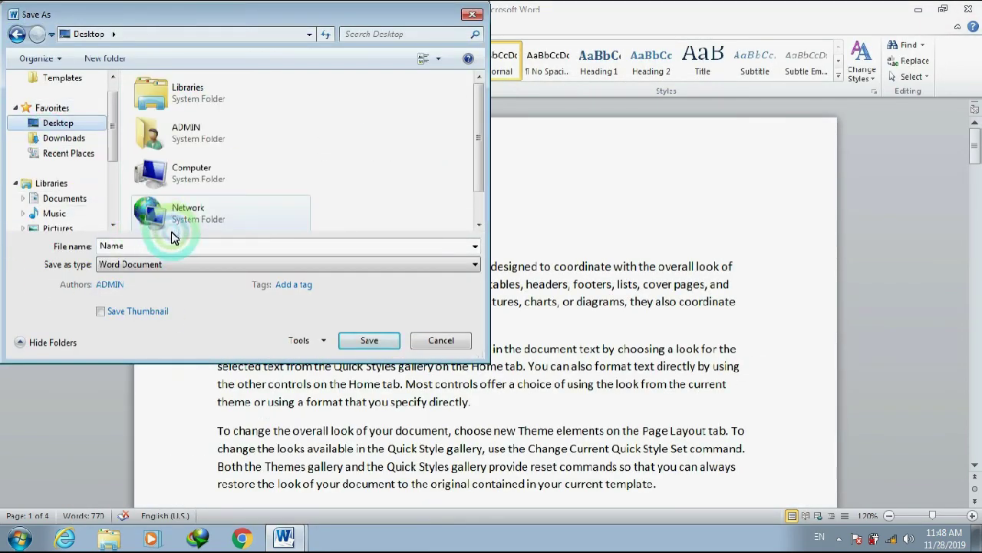
left_click_drag(178, 246, 31, 249)
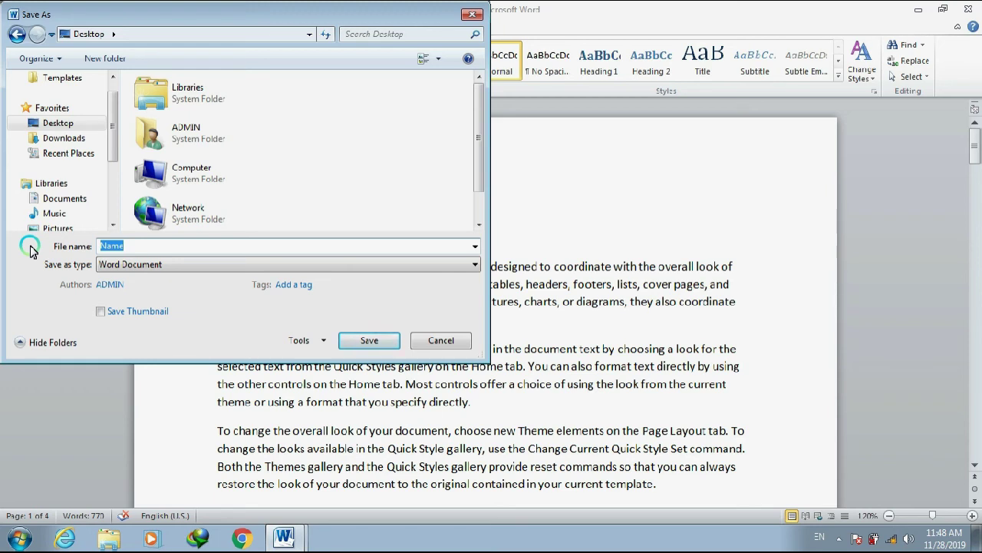
type("list letter")
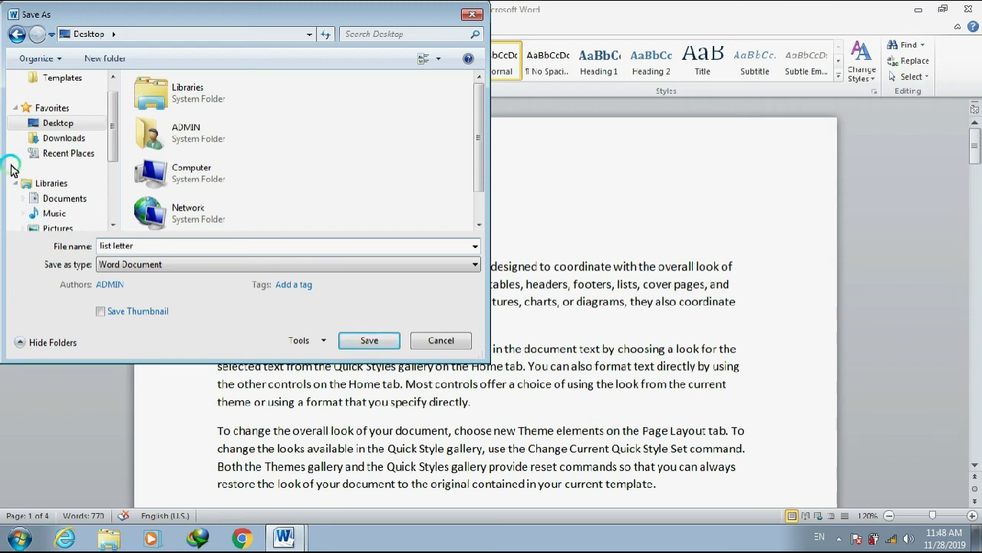
left_click(340, 344)
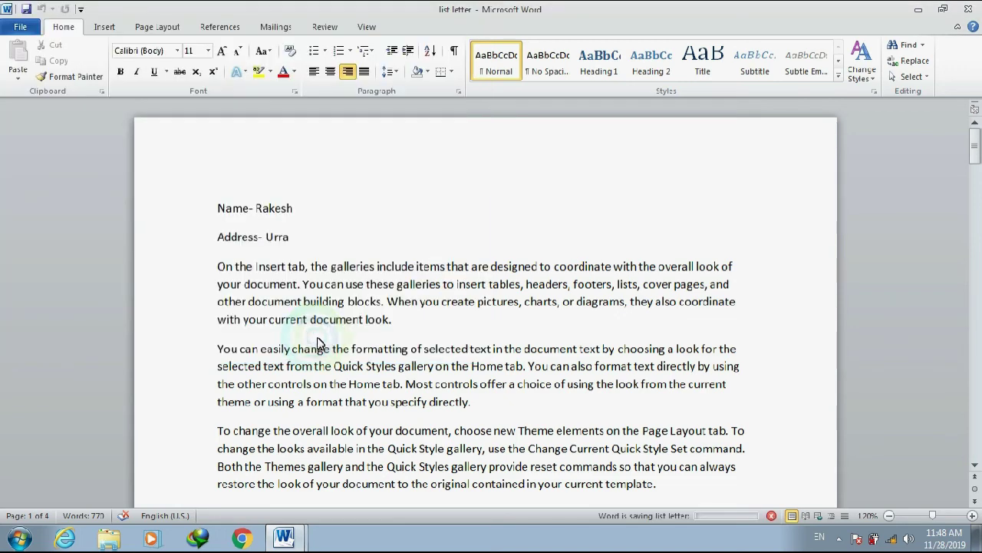
Close both Word documents and reopen 'list letter' from the Desktop.
left_click(968, 8)
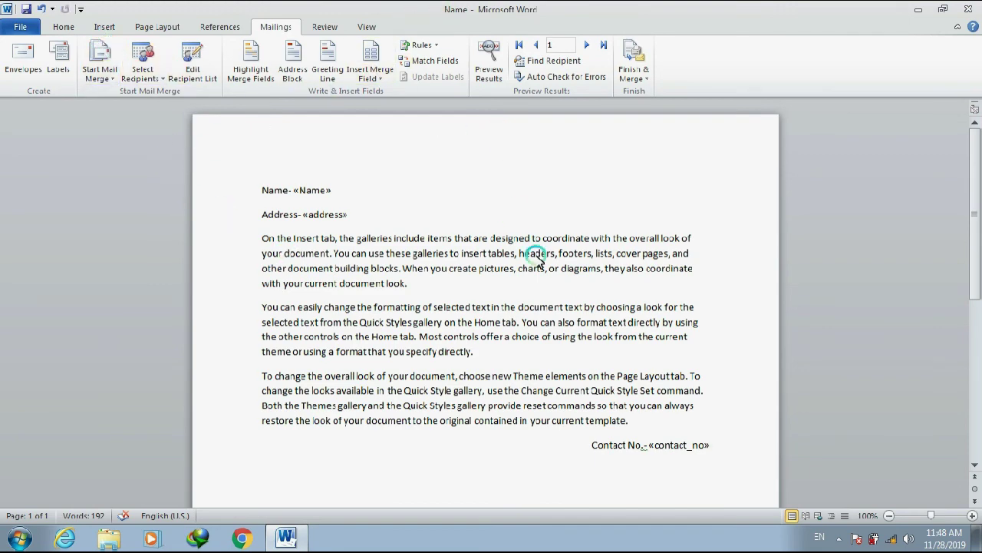
key("alt+F4")
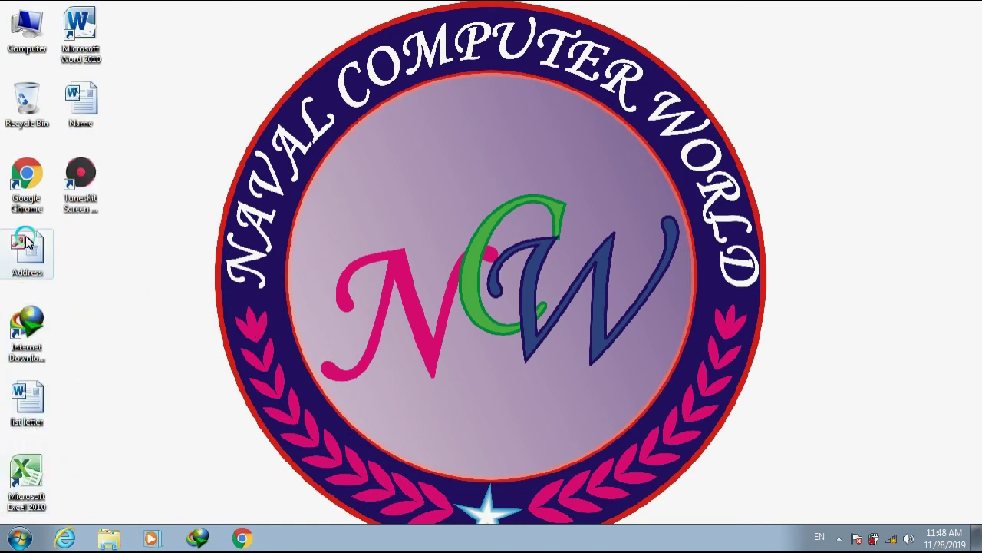
left_click(96, 86)
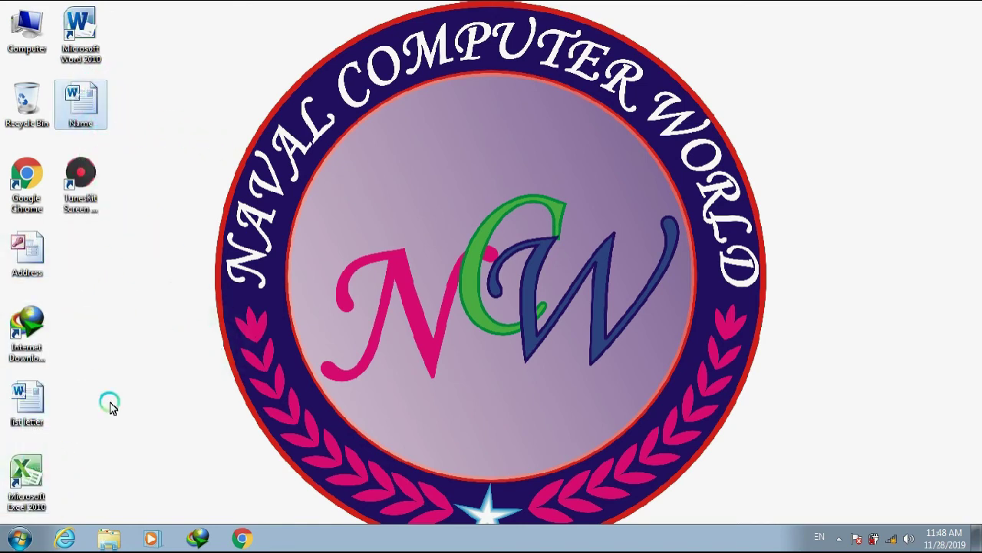
double_click(40, 428)
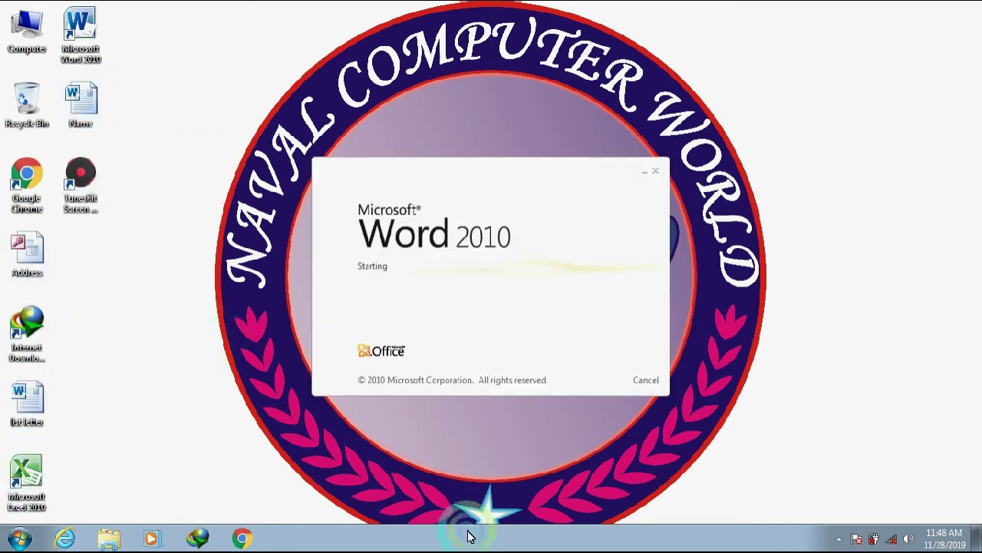
Scroll through the four merged letters, then show the Mailings tools and click into a letter.
scroll(355, 165, "down", 5)
scroll(329, 208, "down", 8)
scroll(329, 208, "down", 8)
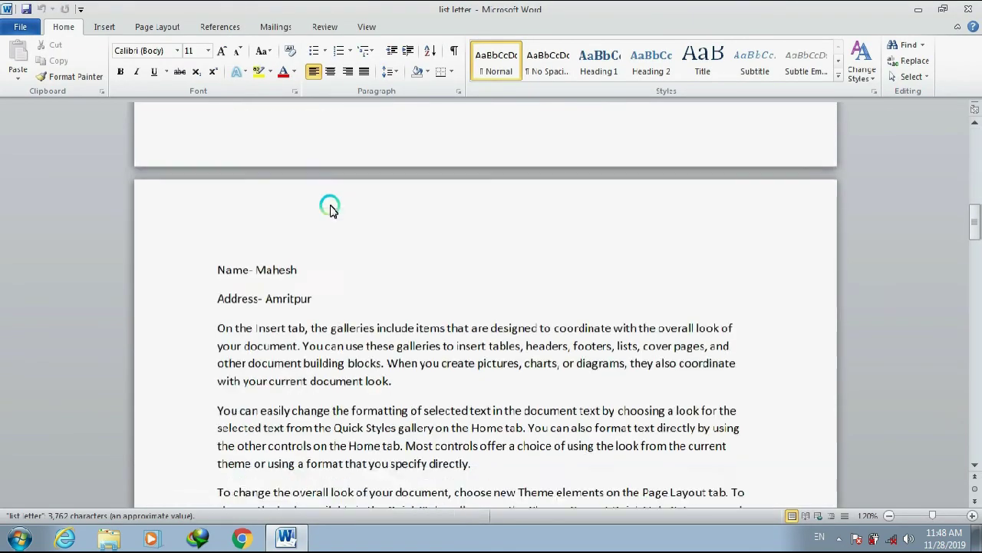
scroll(326, 223, "down", 6)
scroll(322, 224, "down", 5)
scroll(318, 227, "up", 5)
scroll(318, 226, "up", 5)
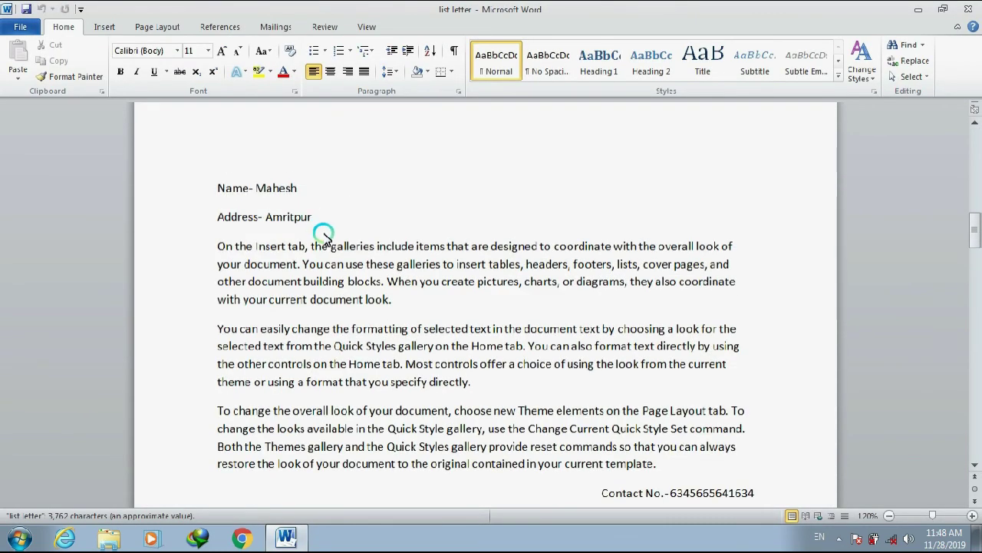
scroll(318, 226, "up", 2)
left_click(277, 25)
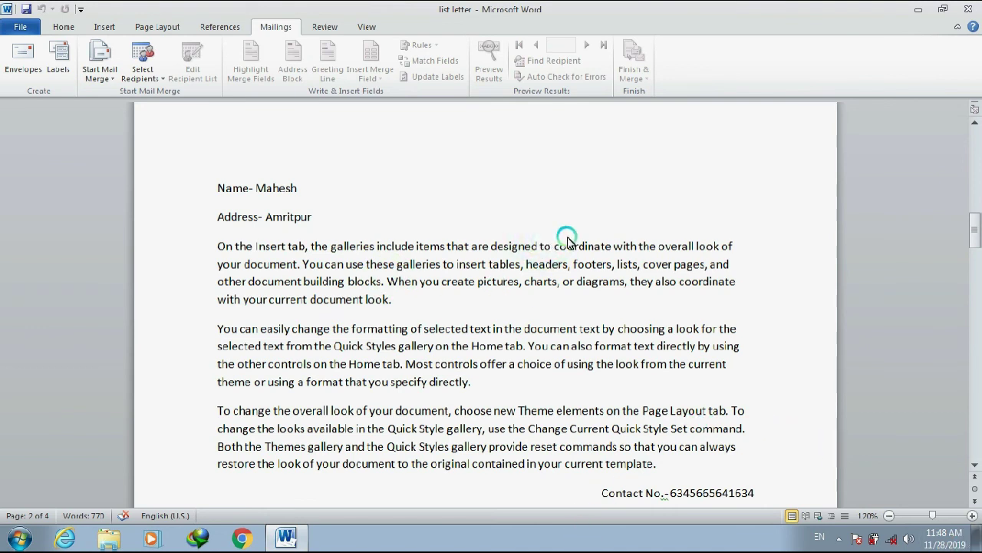
left_click(519, 297)
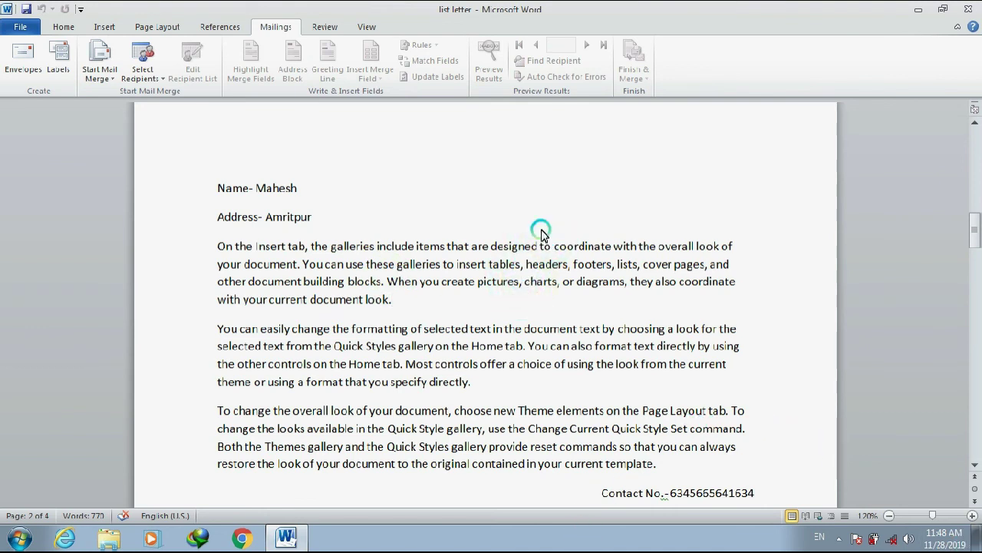